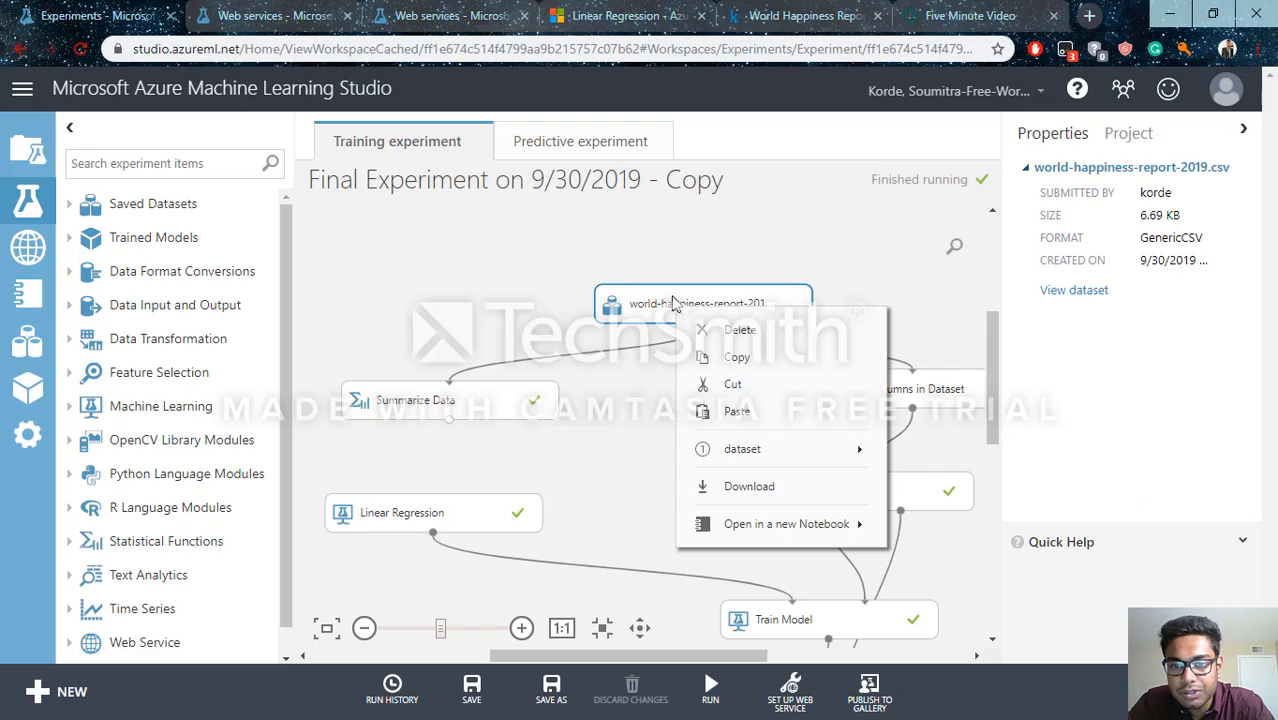
Visualize the world-happiness-report-2019.csv dataset and view the statistics of its Country (region) and Ladder columns
{"action": "mouse_move", "coordinate": [740, 447]}
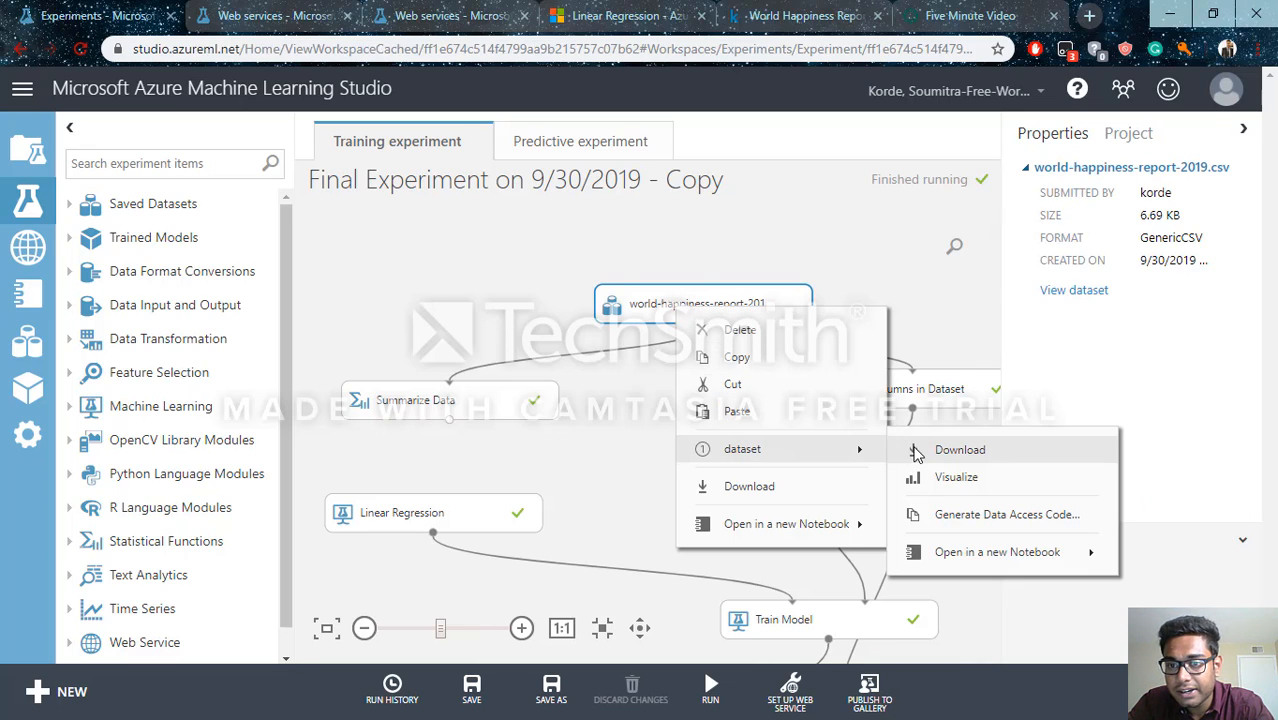
{"action": "left_click", "coordinate": [930, 477]}
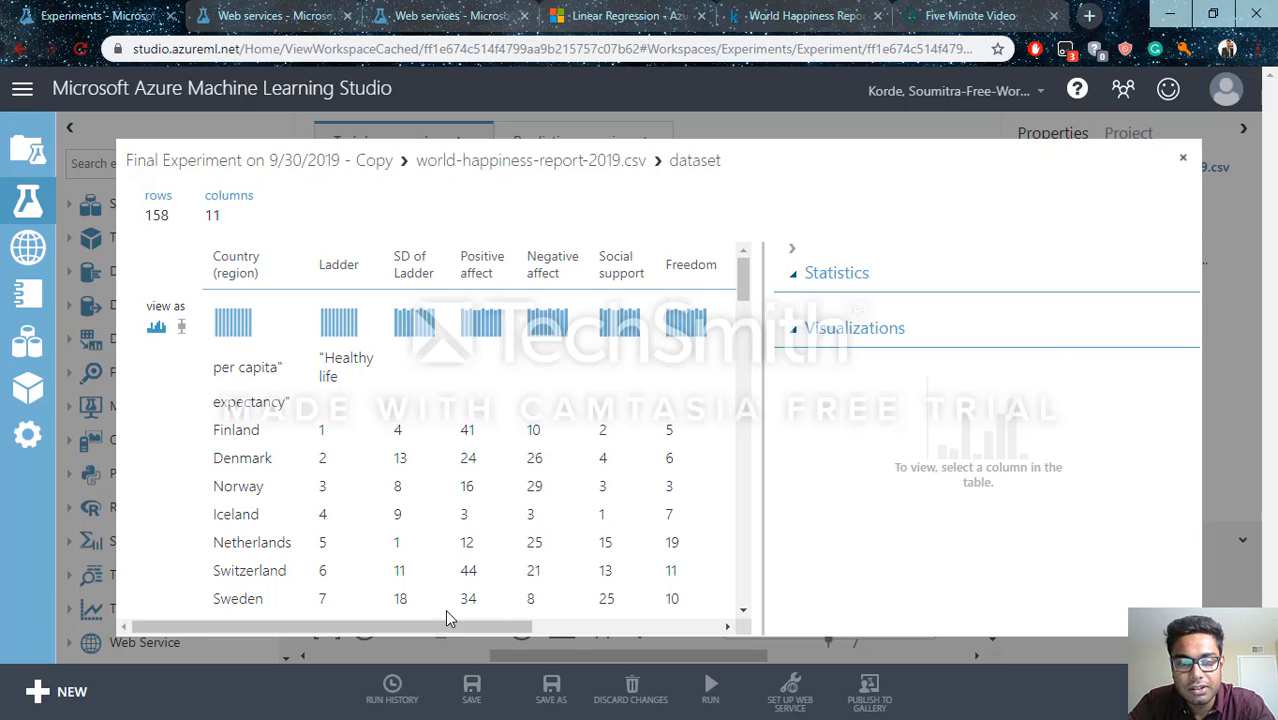
{"action": "left_click_drag", "start_coordinate": [446, 624], "coordinate": [419, 632]}
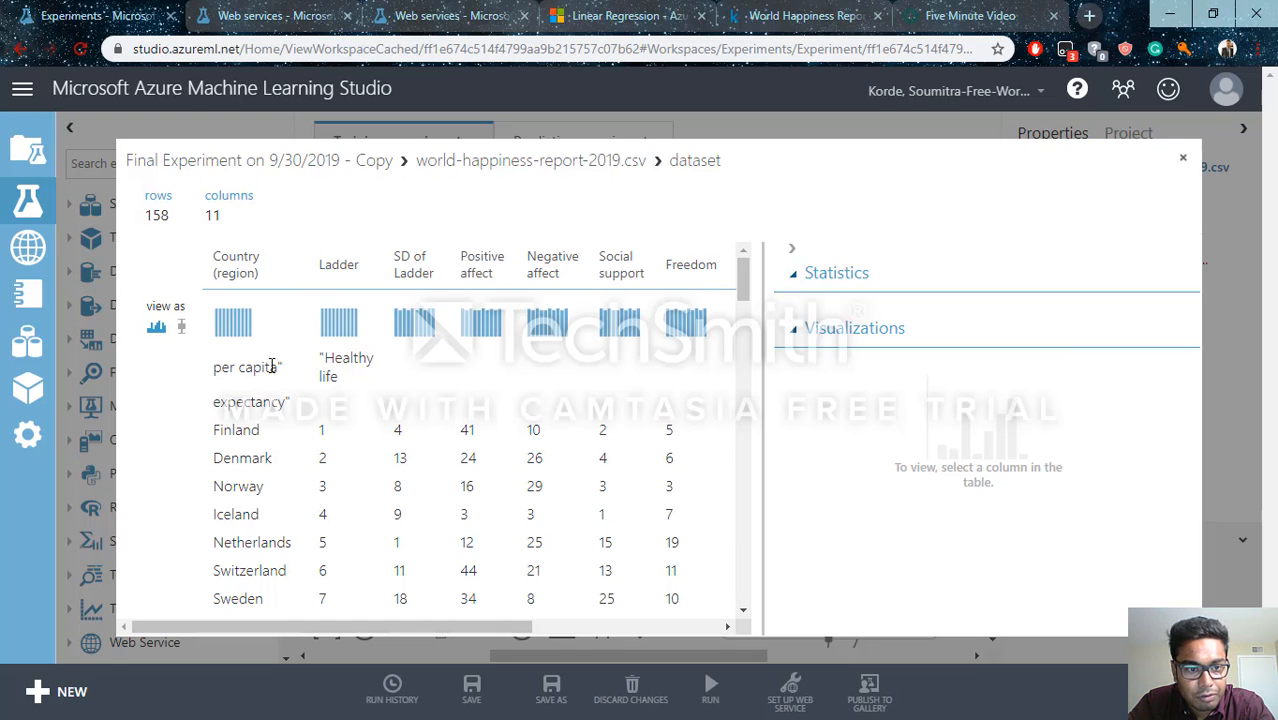
{"action": "left_click", "coordinate": [254, 421]}
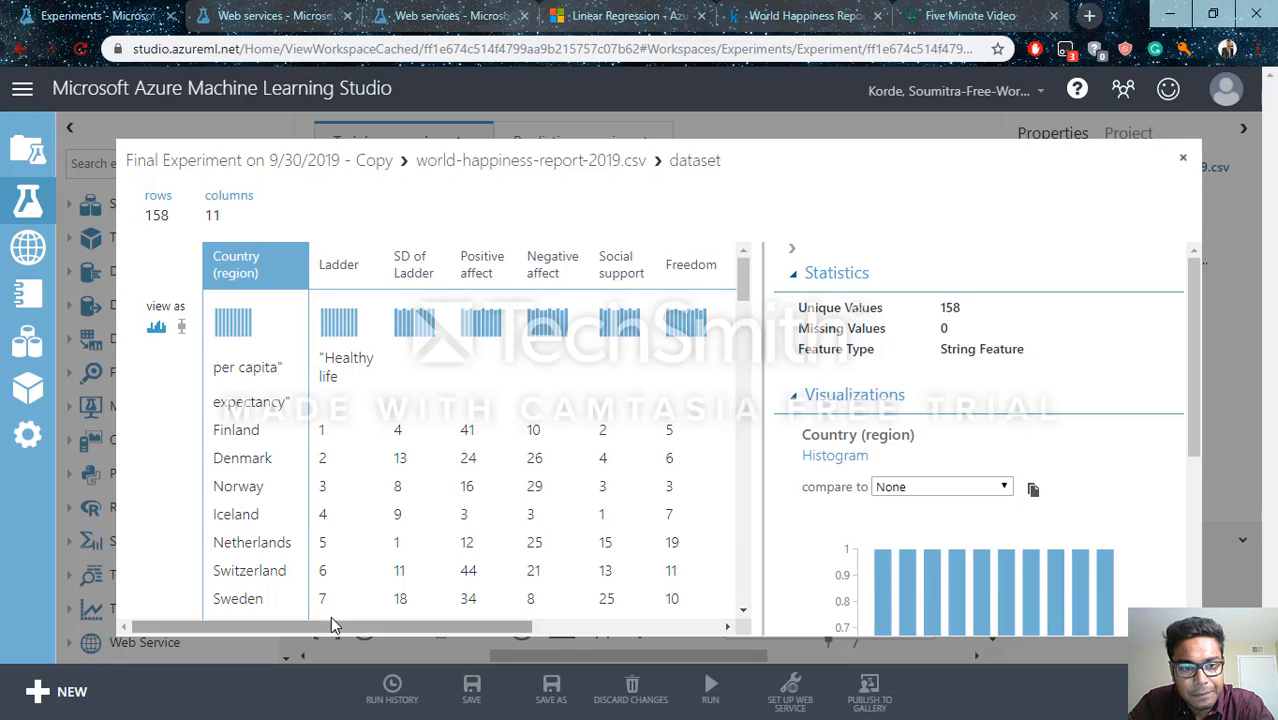
{"action": "left_click", "coordinate": [349, 285]}
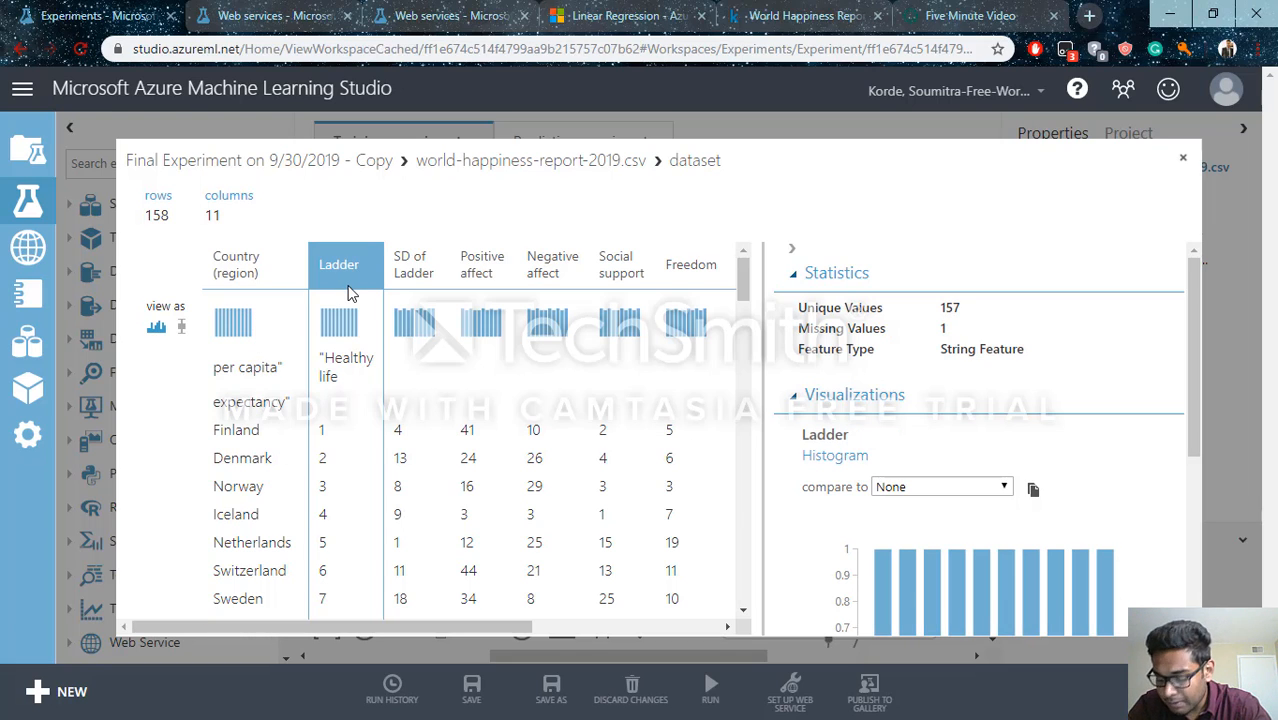
View the statistics of the Positive affect, Negative affect, Social support and Freedom columns
{"action": "left_click", "coordinate": [478, 274]}
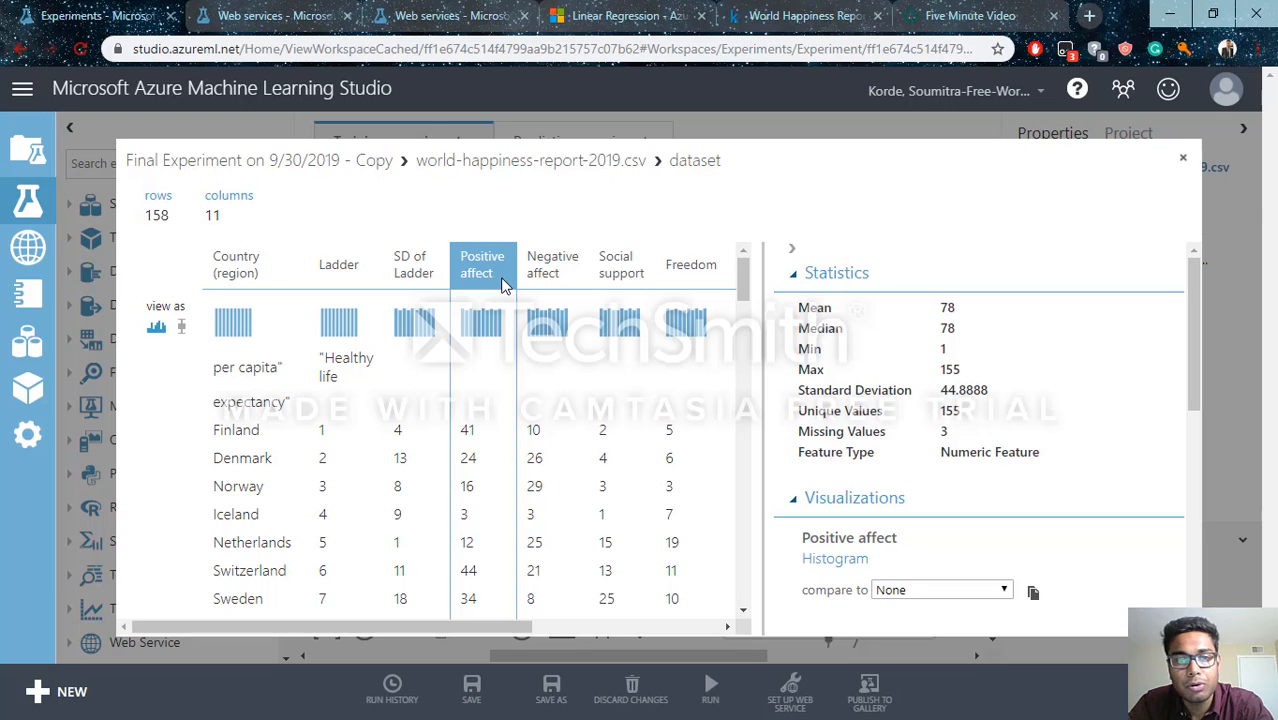
{"action": "left_click", "coordinate": [543, 265]}
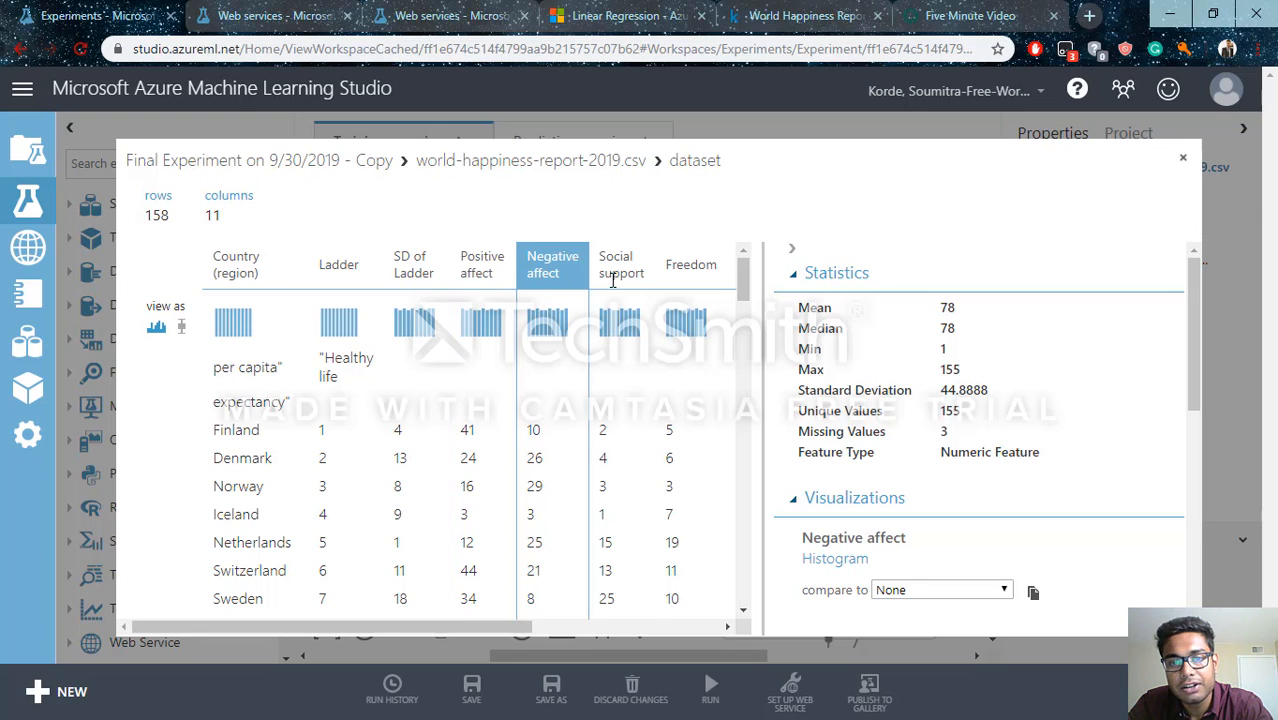
{"action": "left_click", "coordinate": [614, 282]}
{"action": "left_click", "coordinate": [680, 280]}
View the statistics of the Corruption, Log of GDP and Column 10 columns, and close the dataset visualization
{"action": "left_click_drag", "start_coordinate": [513, 626], "coordinate": [701, 626]}
{"action": "left_click", "coordinate": [478, 262]}
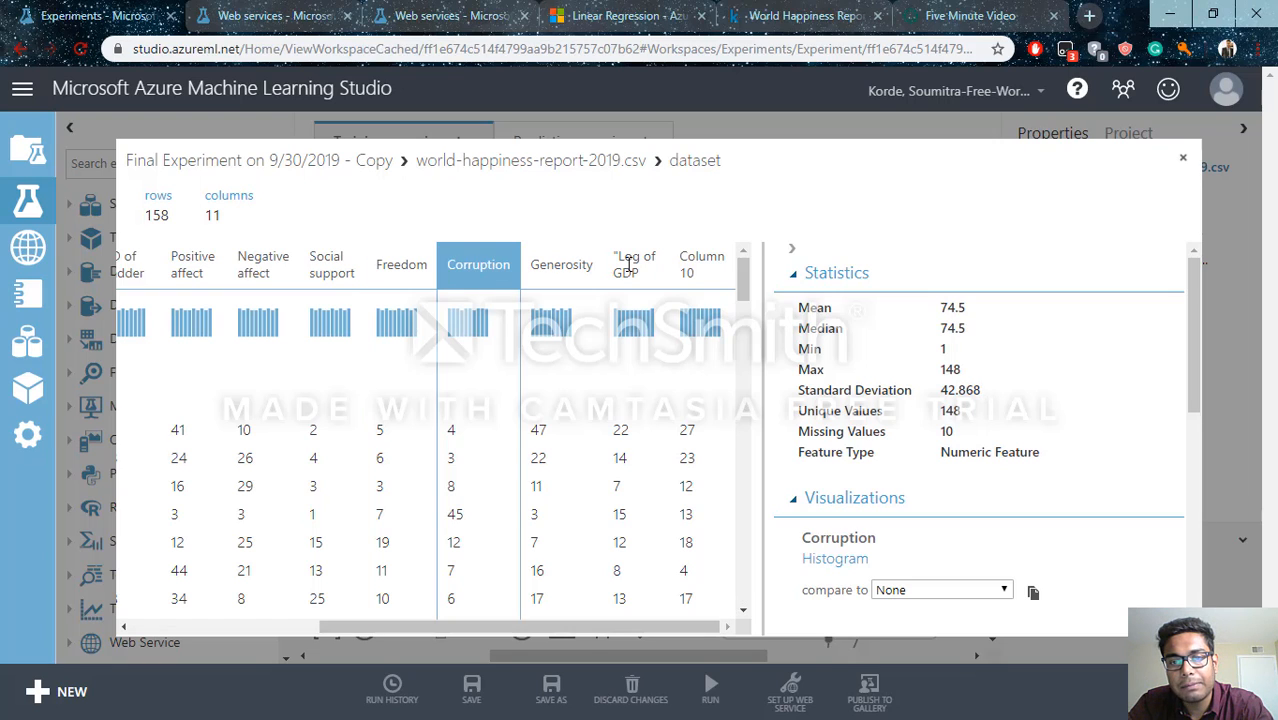
{"action": "left_click", "coordinate": [645, 271]}
{"action": "left_click", "coordinate": [684, 280]}
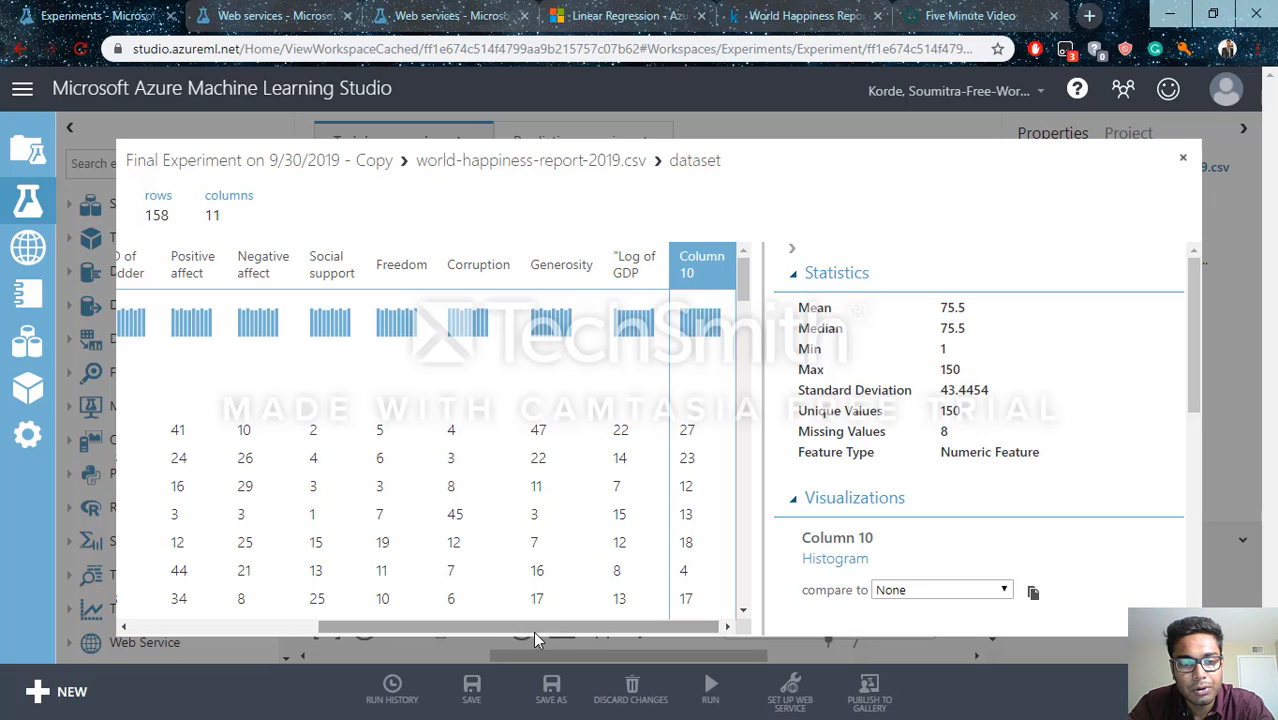
{"action": "left_click_drag", "start_coordinate": [535, 638], "coordinate": [322, 628]}
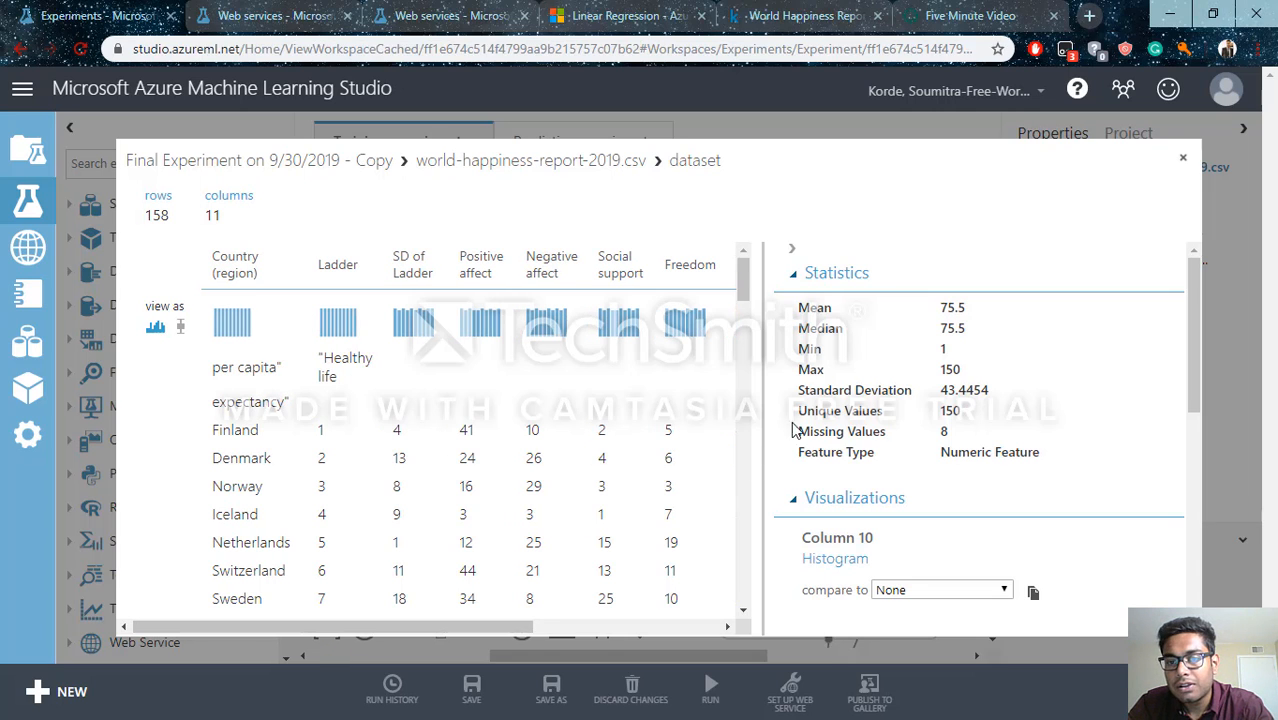
{"action": "left_click", "coordinate": [1182, 157]}
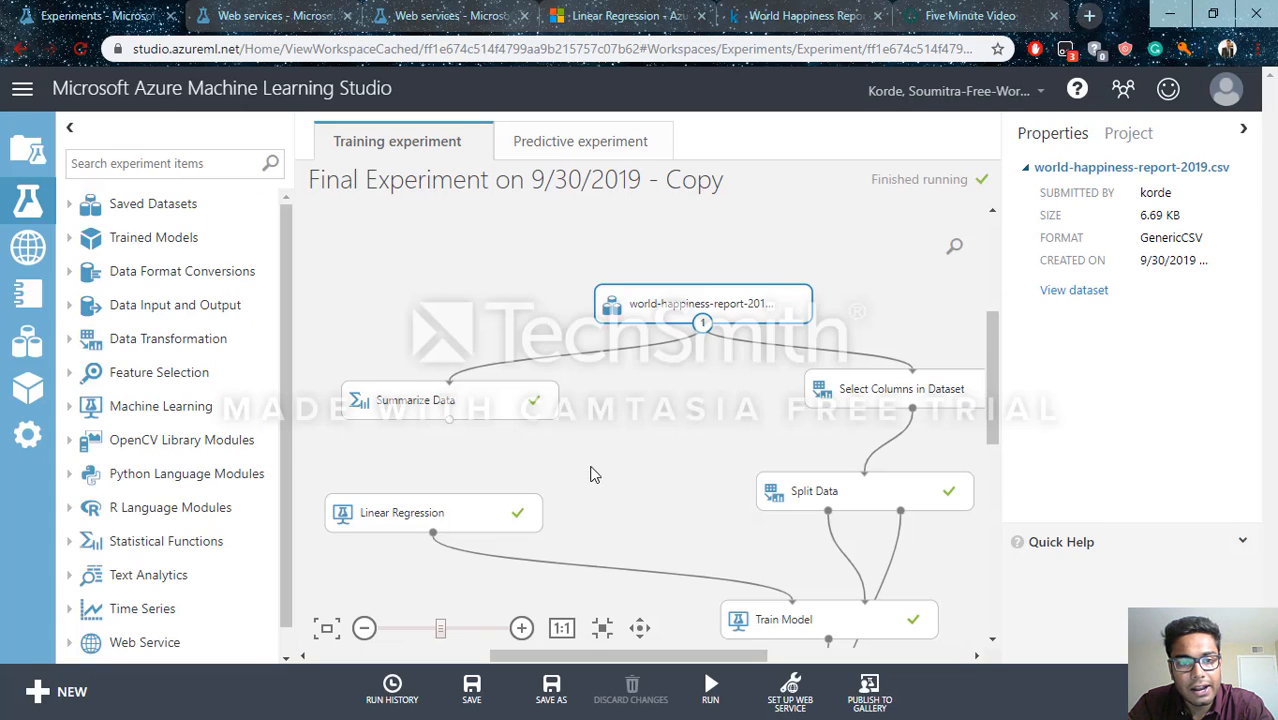
Inspect the list of selected column names in the properties of the Select Columns in Dataset module
{"action": "mouse_move", "coordinate": [618, 651]}
{"action": "left_mouse_down"}
{"action": "mouse_move", "coordinate": [664, 653]}
{"action": "mouse_move", "coordinate": [639, 654]}
{"action": "left_mouse_up"}
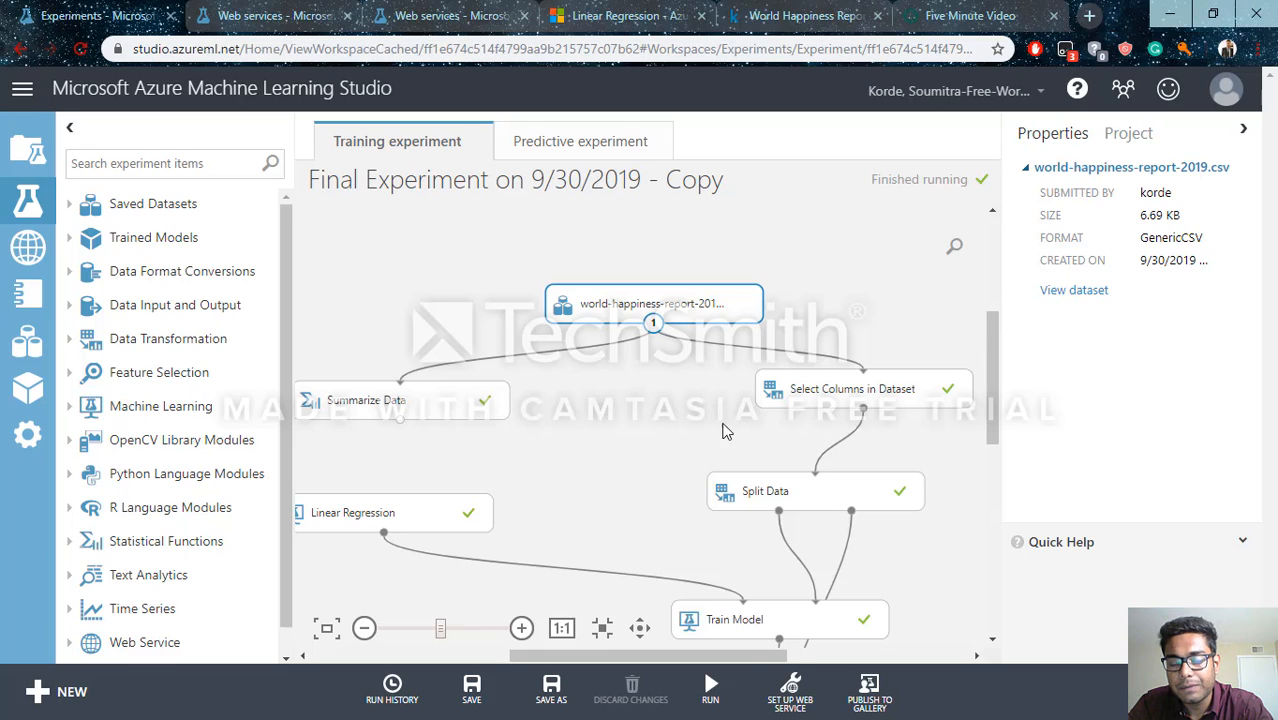
{"action": "left_click_drag", "start_coordinate": [720, 657], "coordinate": [764, 657]}
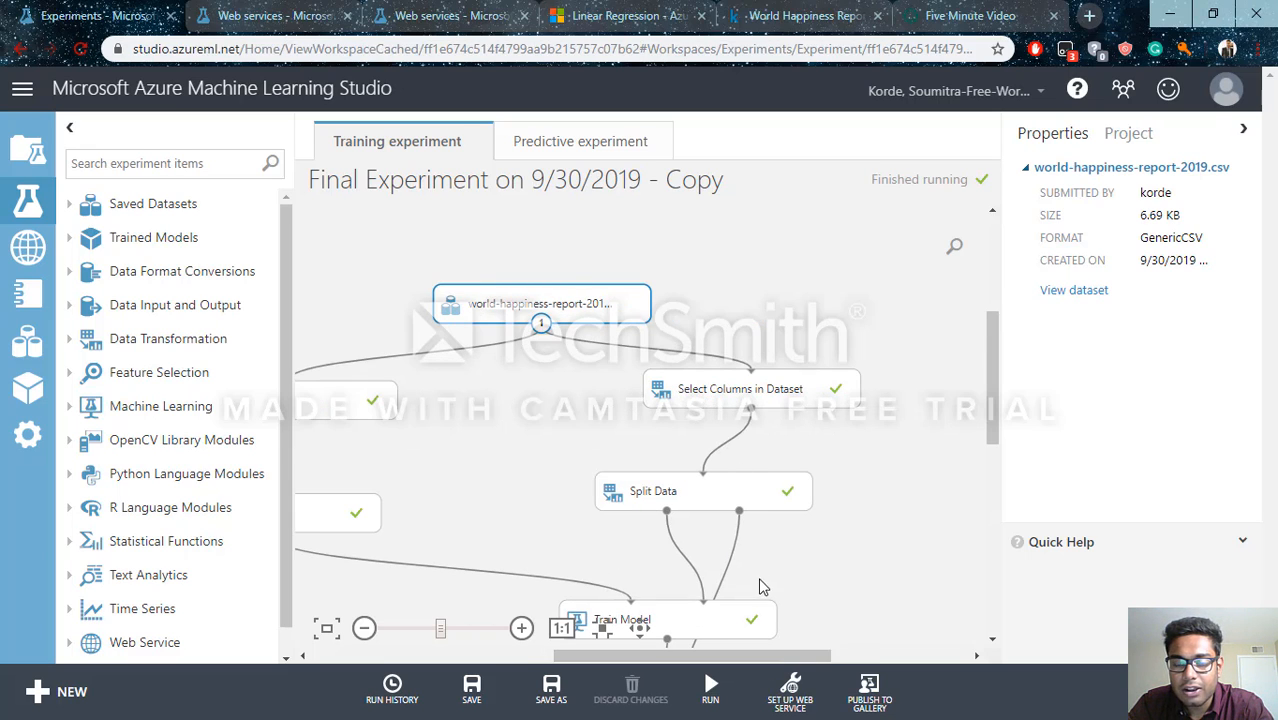
{"action": "left_click_drag", "start_coordinate": [984, 420], "coordinate": [984, 446]}
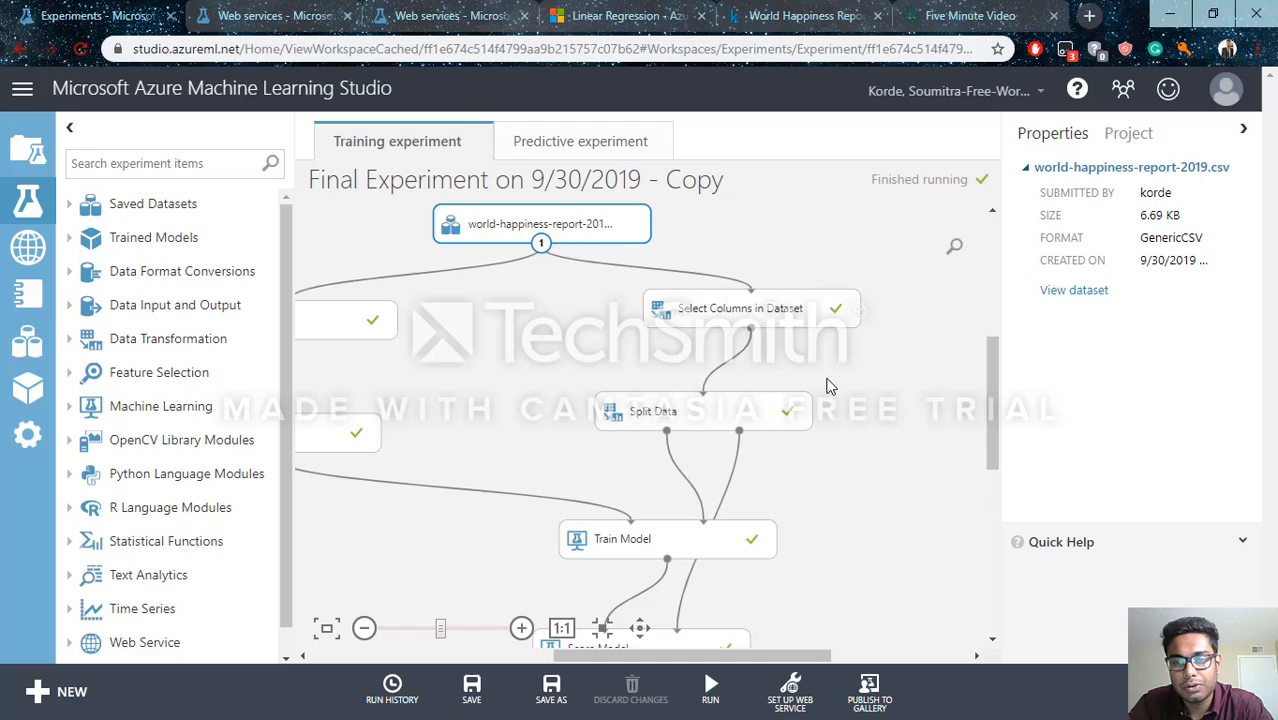
{"action": "left_click", "coordinate": [768, 326]}
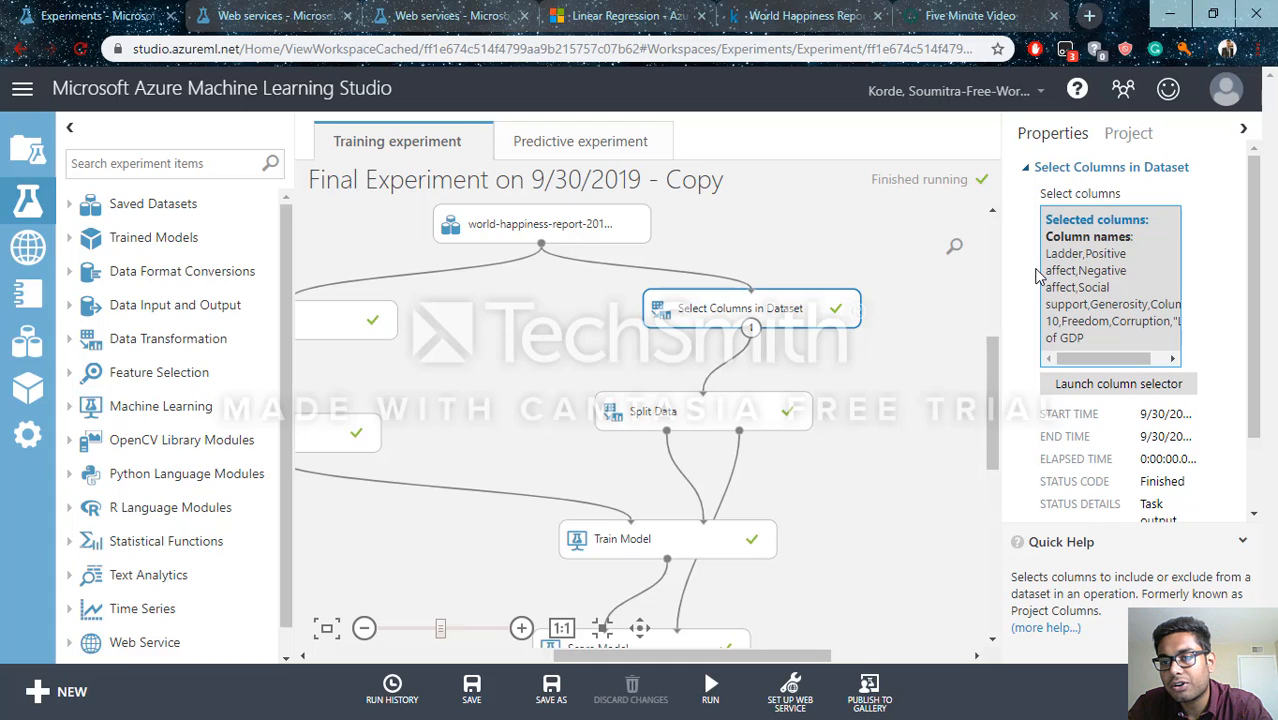
{"action": "left_click_drag", "start_coordinate": [1046, 258], "coordinate": [1152, 352]}
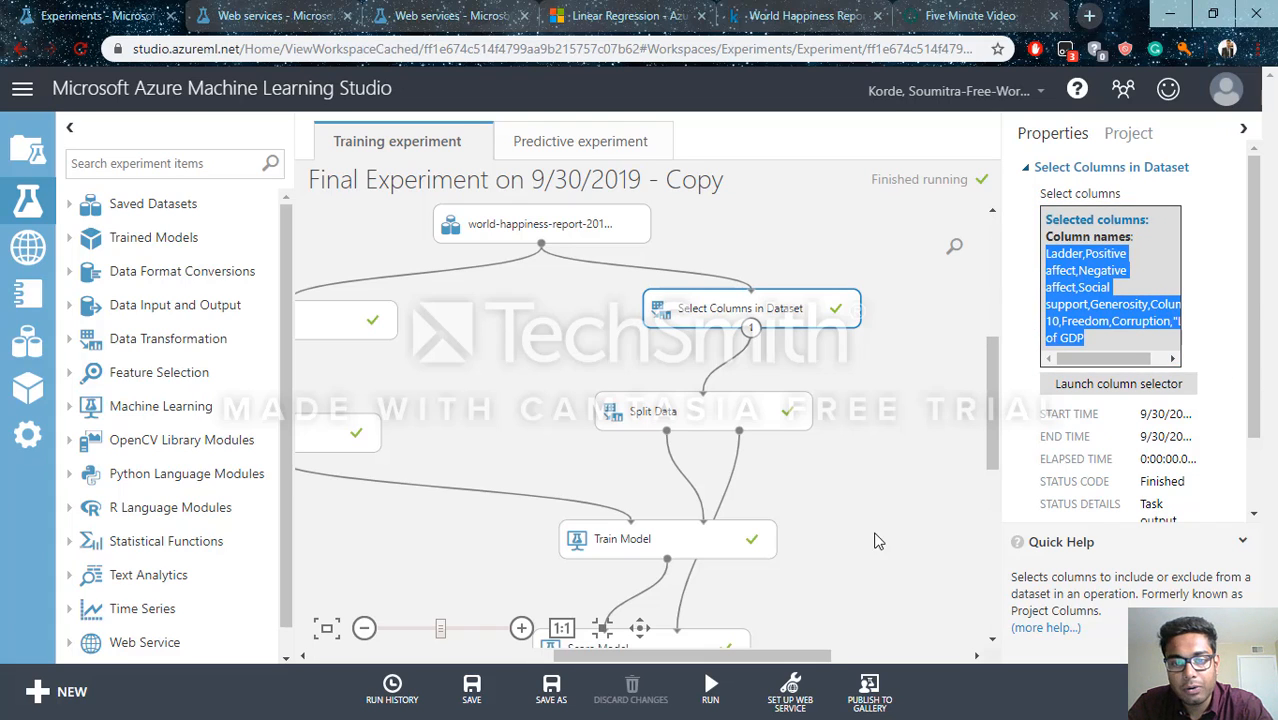
Inspect the splitting mode, row fraction and random seed settings of the Split Data module
{"action": "left_click_drag", "start_coordinate": [991, 434], "coordinate": [982, 482]}
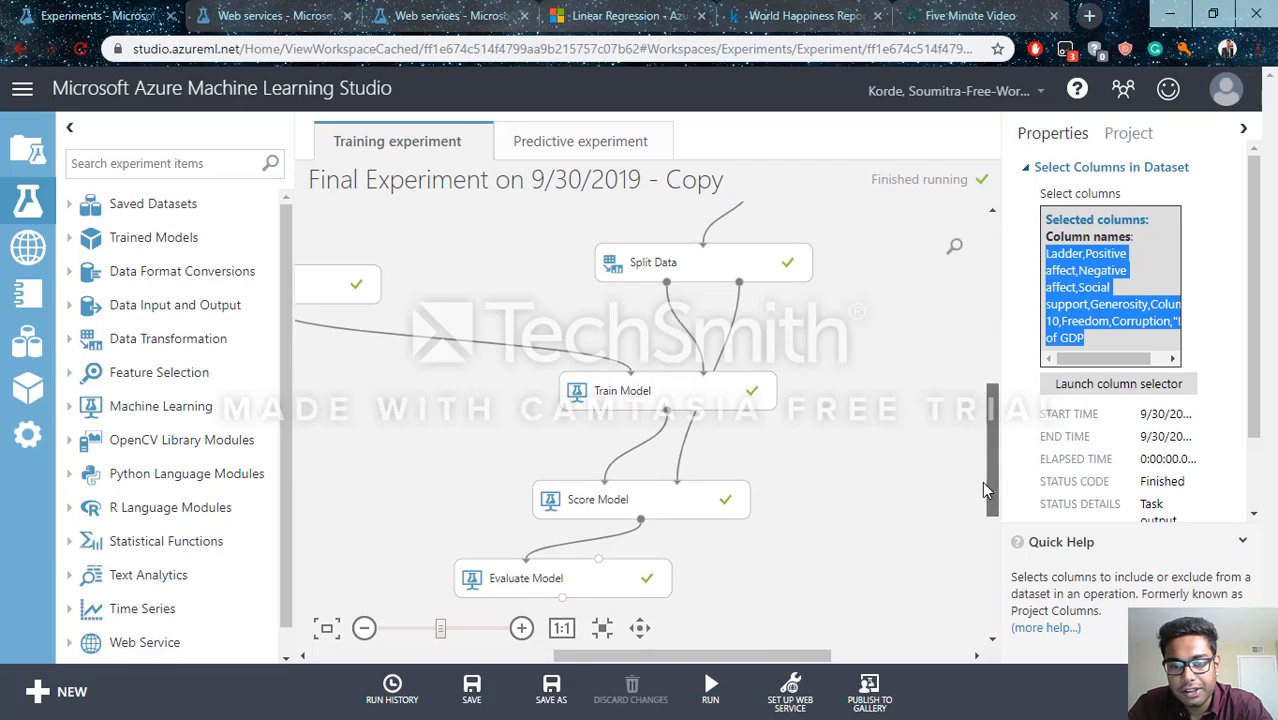
{"action": "scroll", "coordinate": [774, 465], "scroll_direction": "up", "scroll_amount": 2}
{"action": "scroll", "coordinate": [774, 465], "scroll_direction": "down", "scroll_amount": 5}
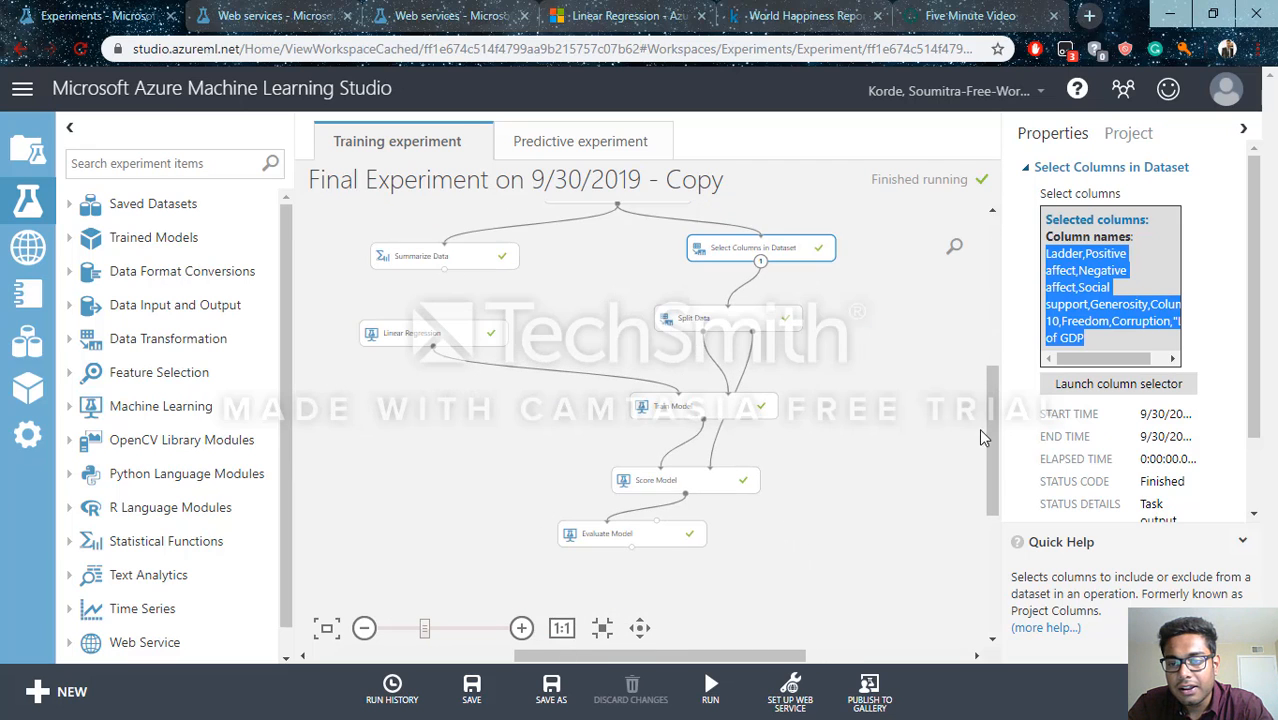
{"action": "left_click_drag", "start_coordinate": [757, 655], "coordinate": [745, 655]}
{"action": "left_click", "coordinate": [734, 378]}
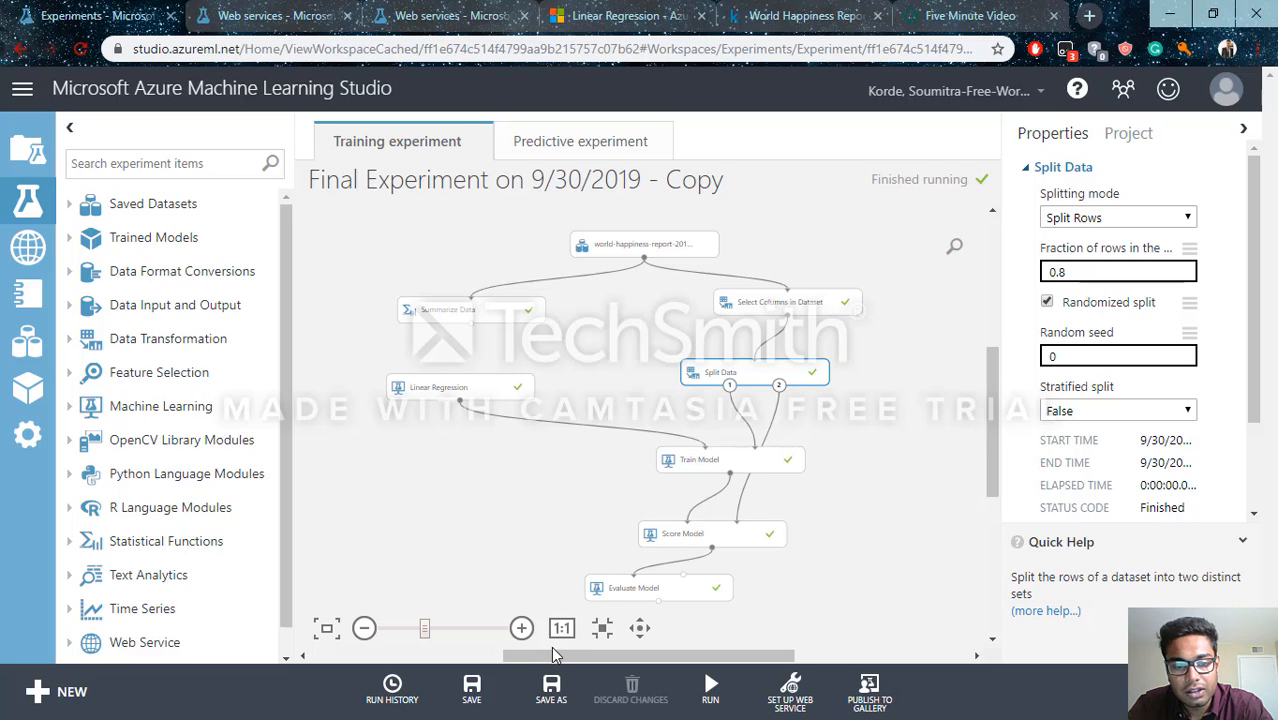
Visualize the Score Model module's scored dataset, view the statistics of the Scored Labels column, and close the visualization
{"action": "left_click_drag", "start_coordinate": [530, 655], "coordinate": [487, 659]}
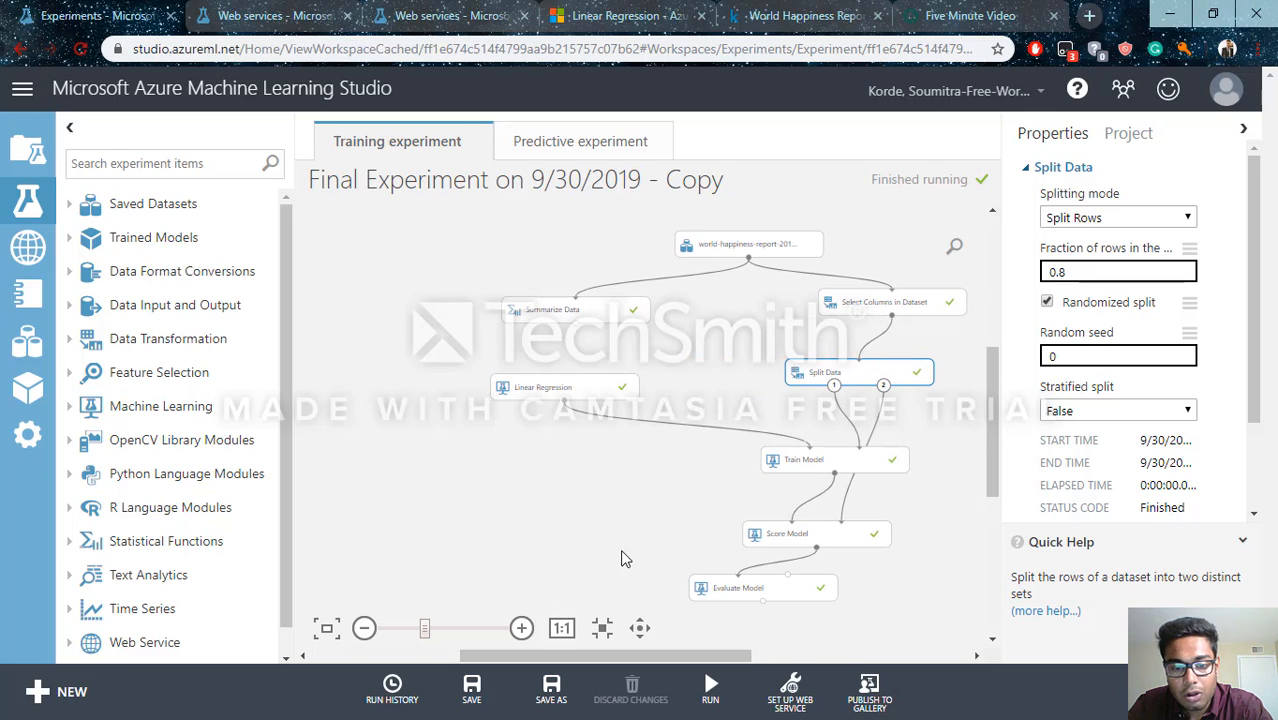
{"action": "scroll", "coordinate": [640, 598], "scroll_direction": "up", "scroll_amount": 1}
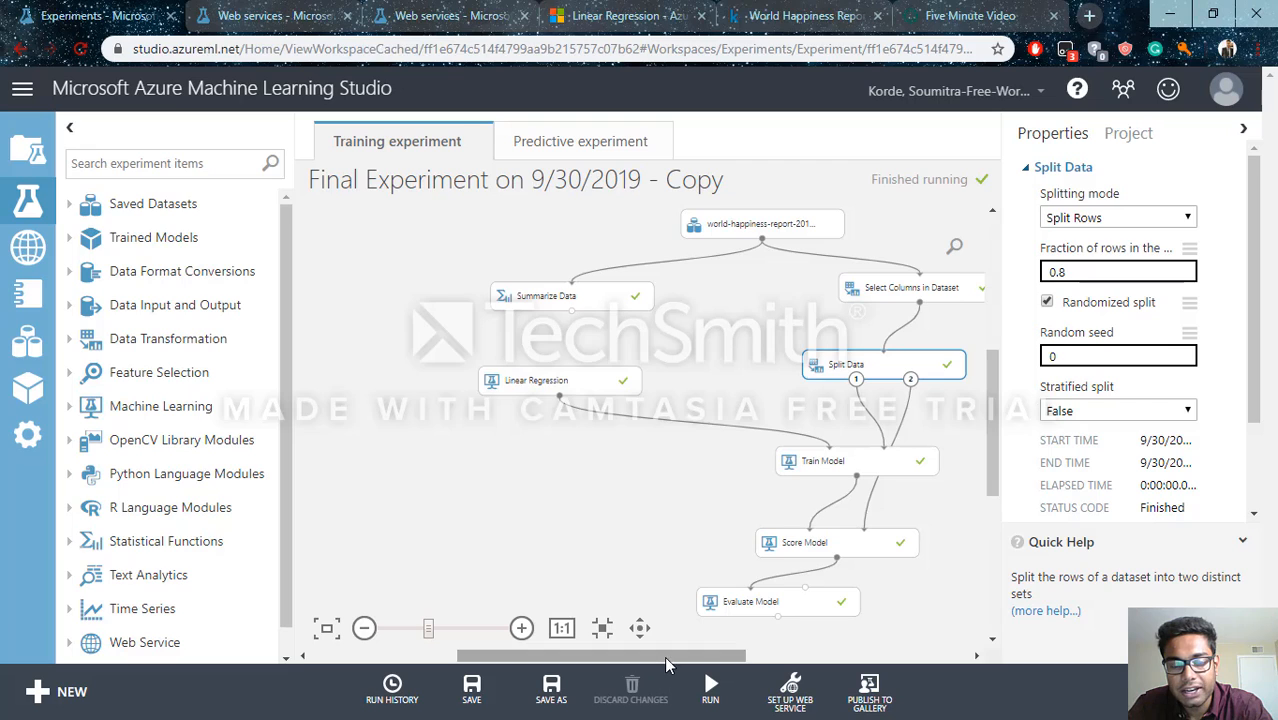
{"action": "scroll", "coordinate": [664, 656], "scroll_direction": "up", "scroll_amount": 1}
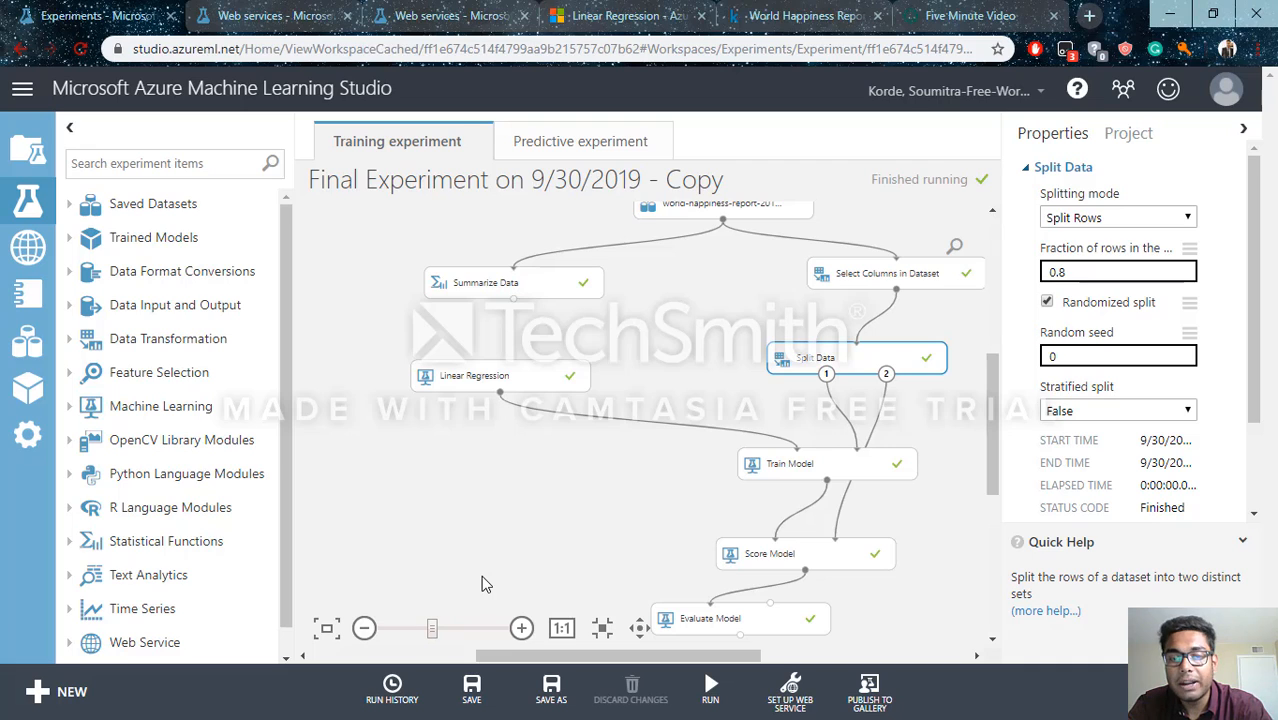
{"action": "left_click_drag", "start_coordinate": [575, 654], "coordinate": [609, 658]}
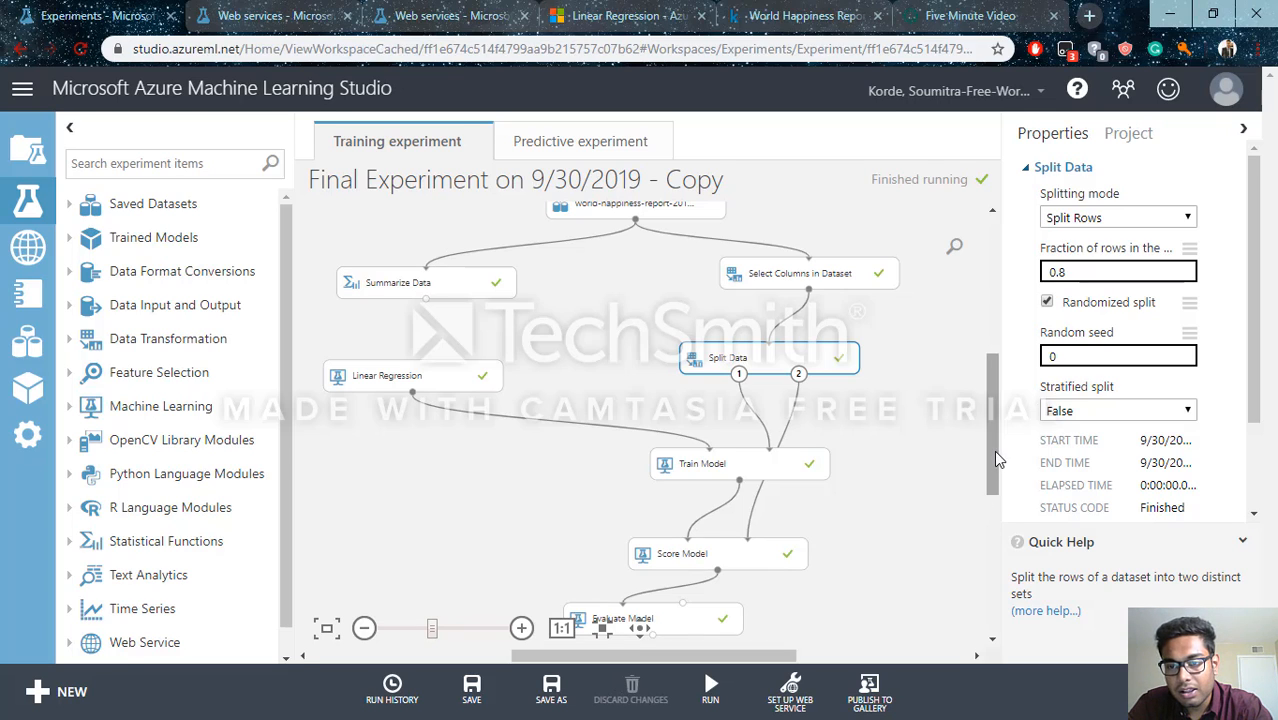
{"action": "left_click_drag", "start_coordinate": [993, 450], "coordinate": [990, 476]}
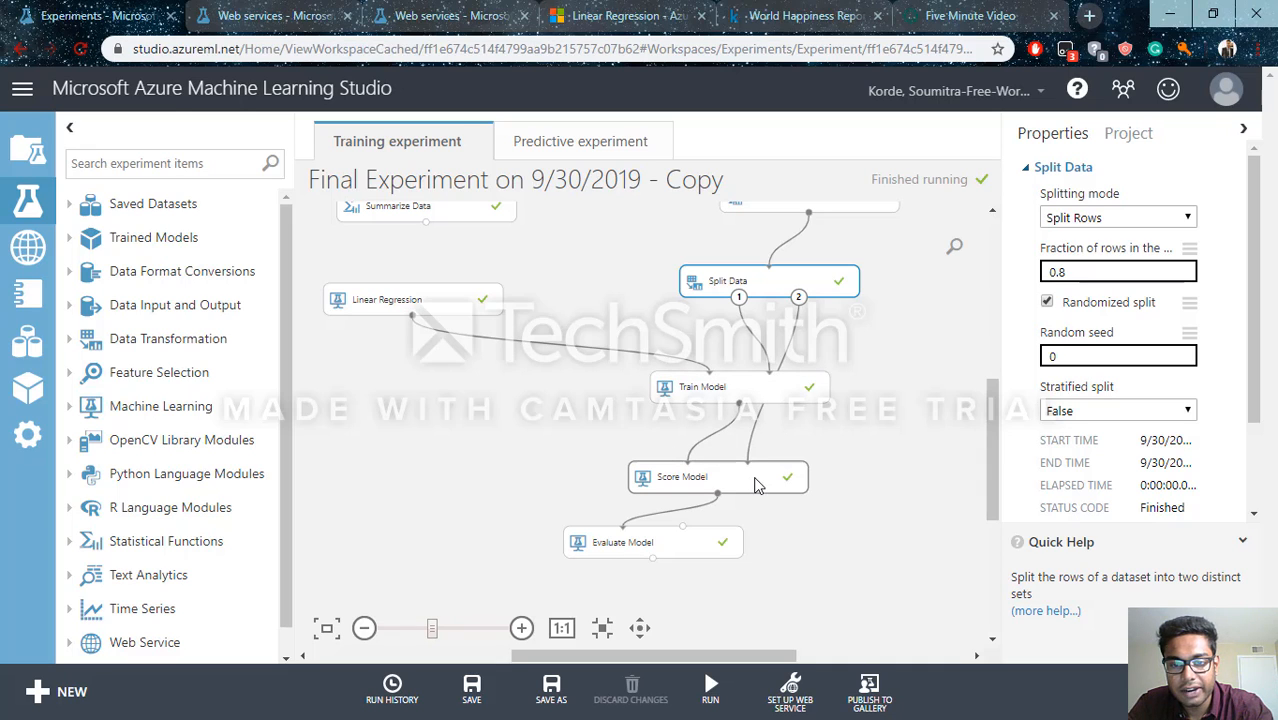
{"action": "right_click", "coordinate": [722, 477]}
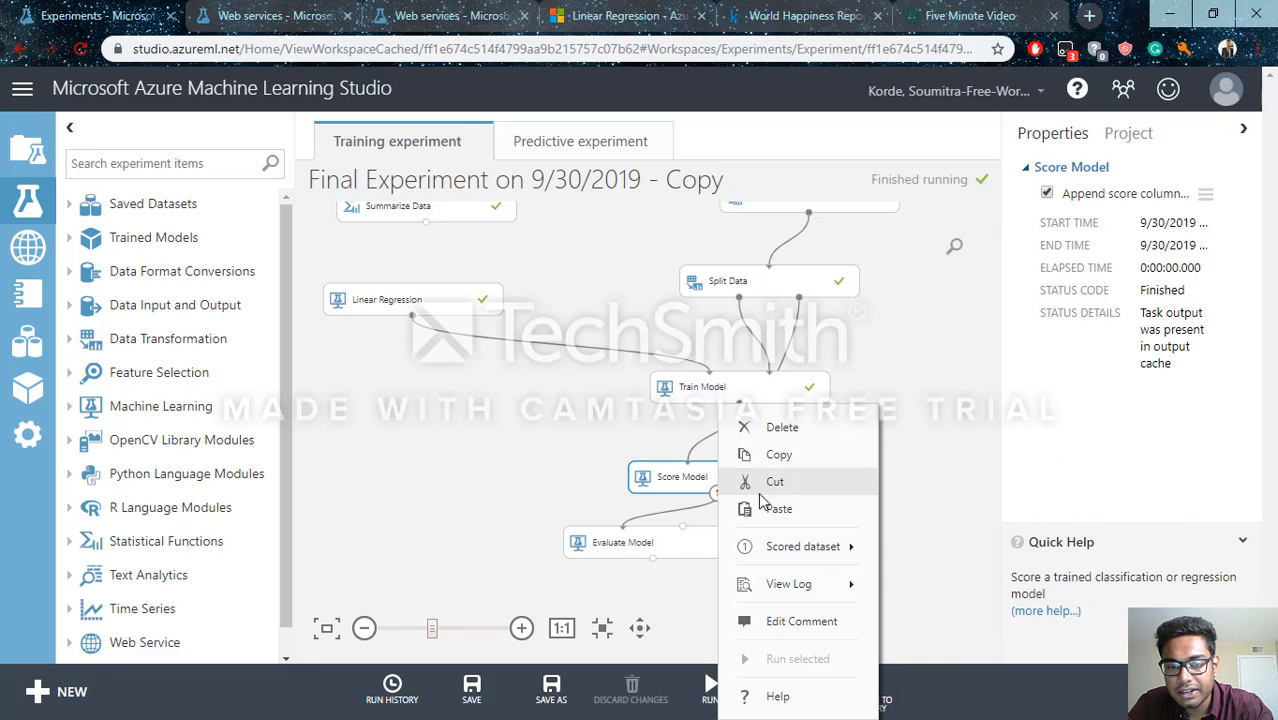
{"action": "mouse_move", "coordinate": [799, 549]}
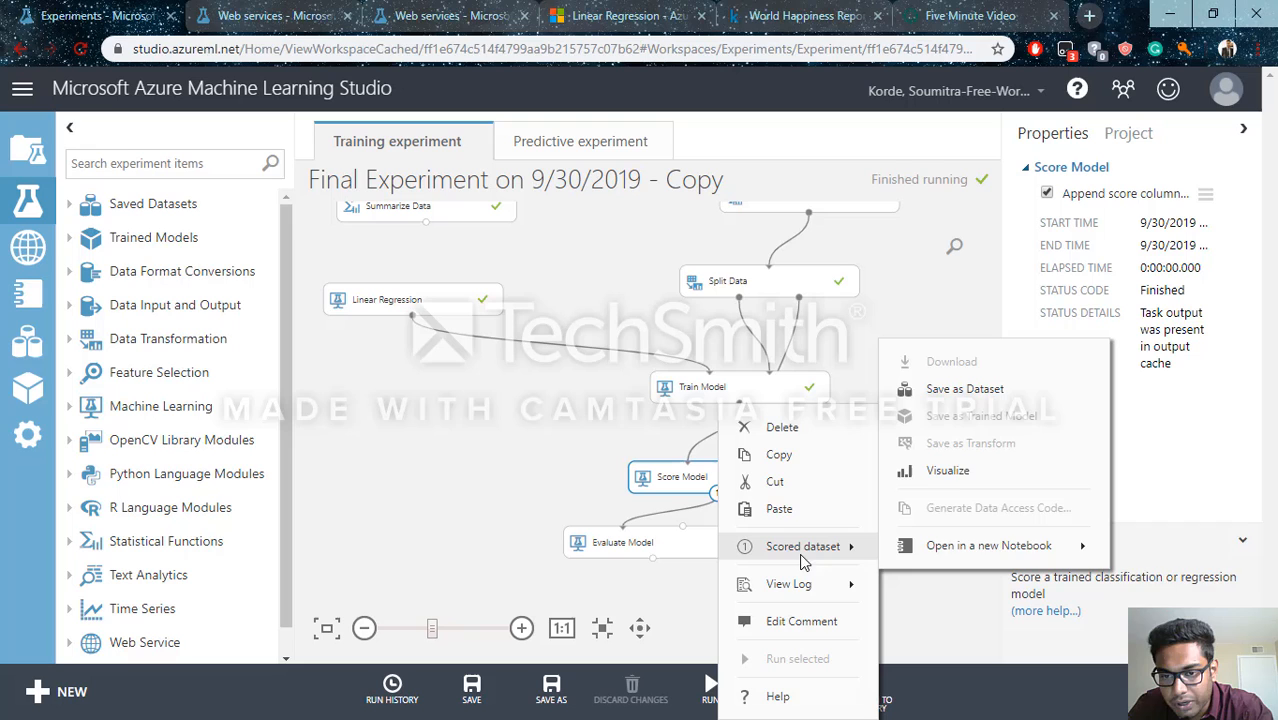
{"action": "left_click", "coordinate": [944, 471]}
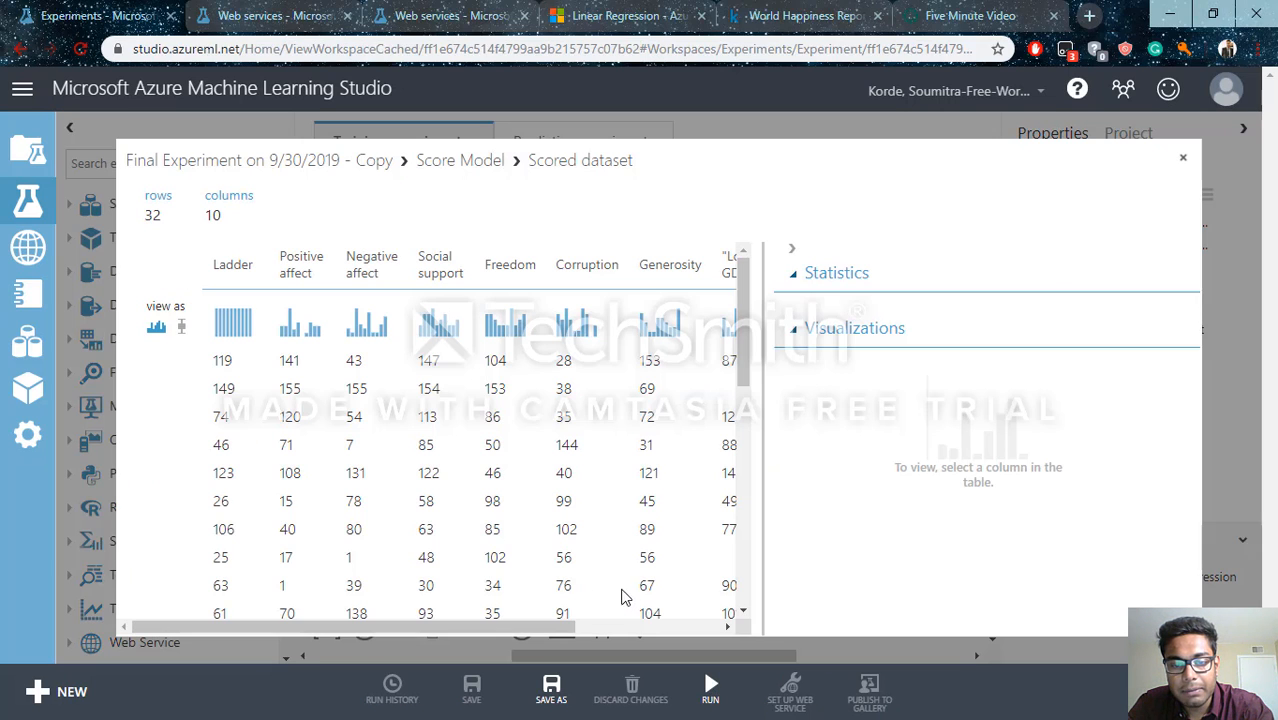
{"action": "left_click_drag", "start_coordinate": [542, 625], "coordinate": [736, 622]}
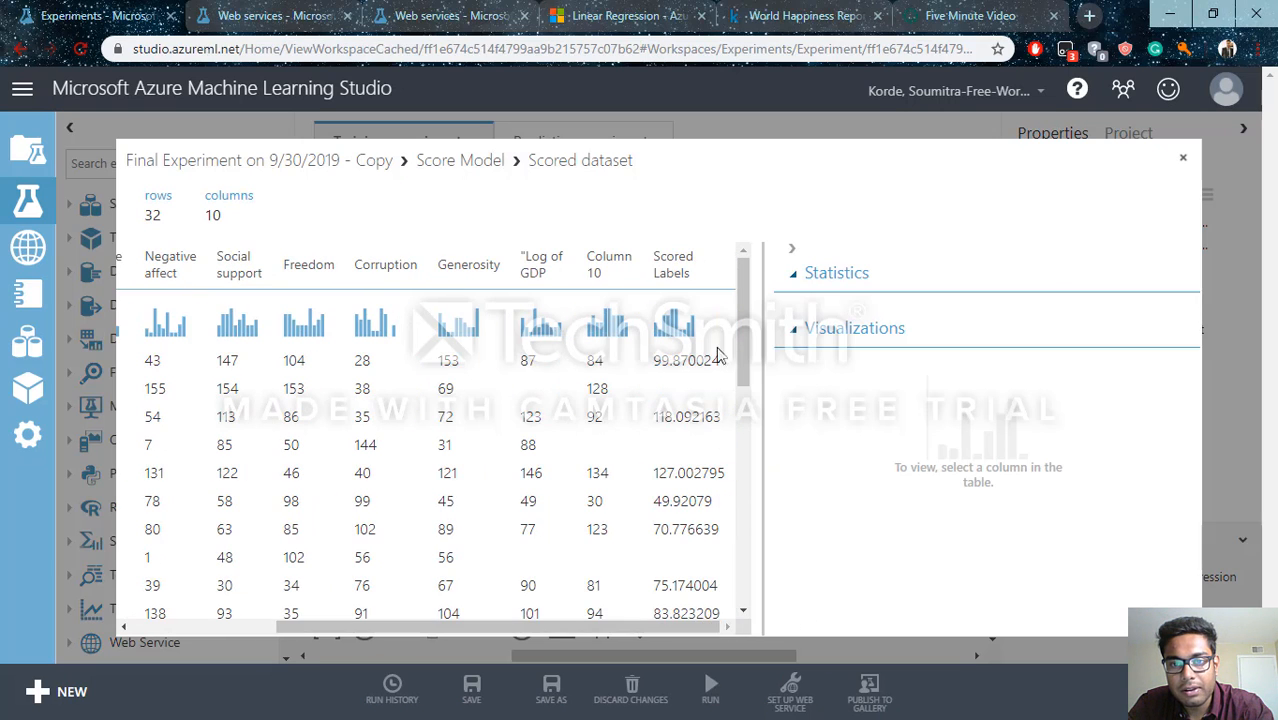
{"action": "left_click", "coordinate": [683, 262]}
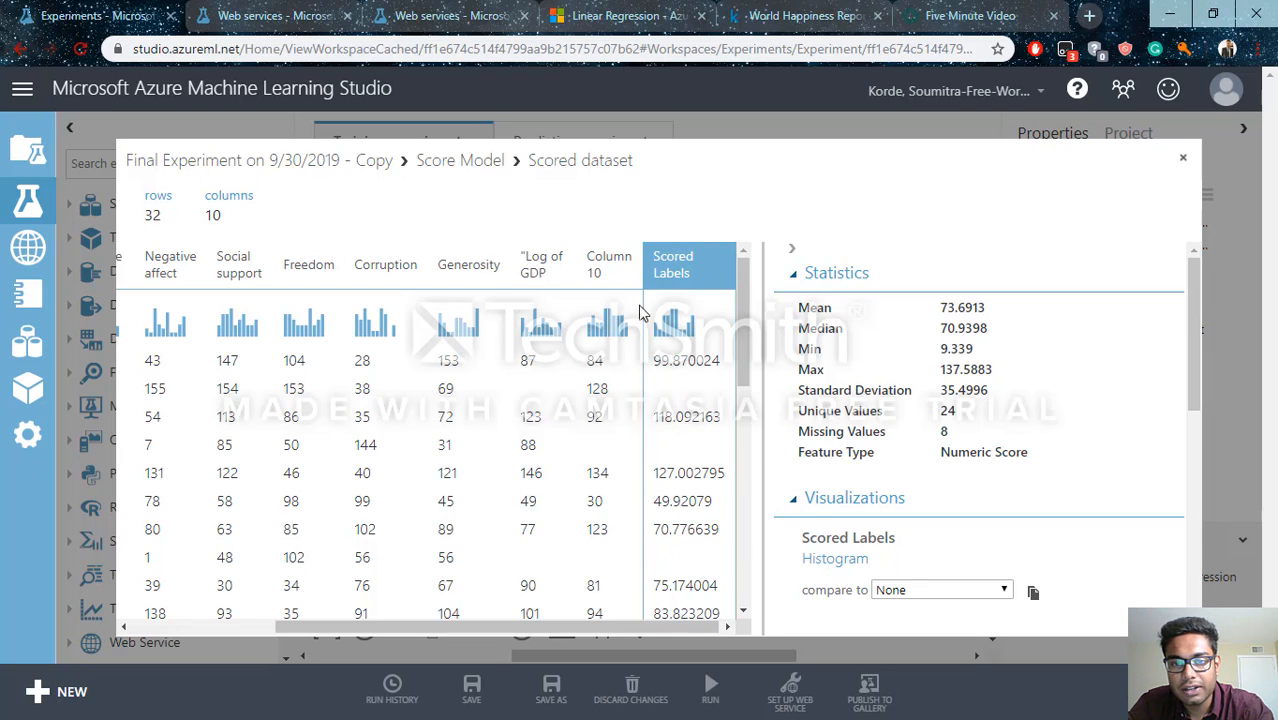
{"action": "left_click", "coordinate": [1183, 158]}
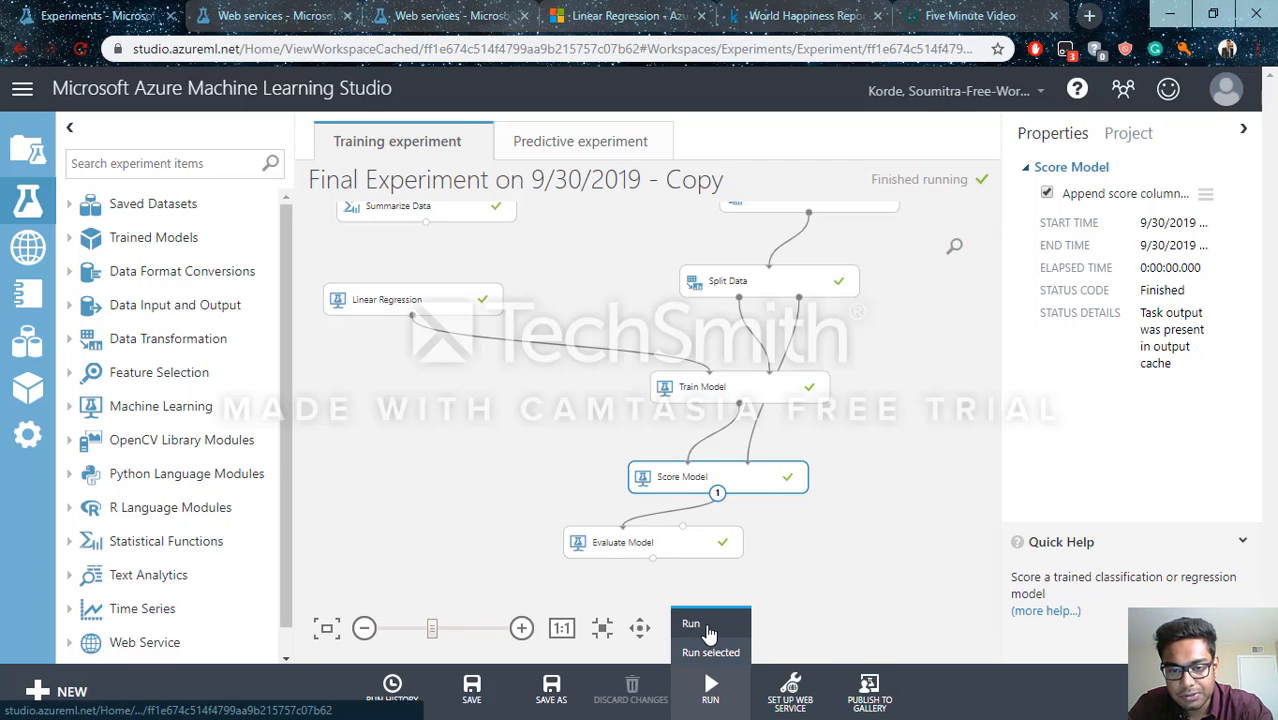
Visualize the Evaluate Model module's evaluation results and examine the error metrics and error histogram
{"action": "mouse_move", "coordinate": [790, 690]}
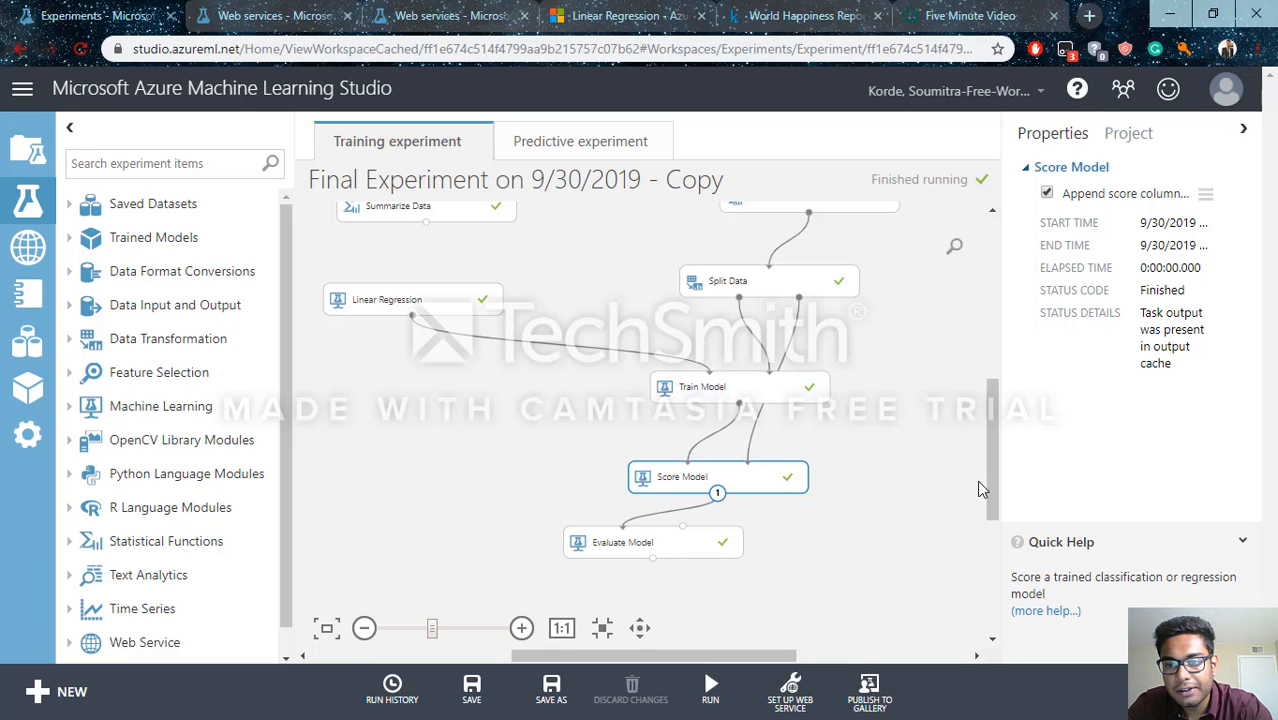
{"action": "left_click_drag", "start_coordinate": [985, 471], "coordinate": [916, 514]}
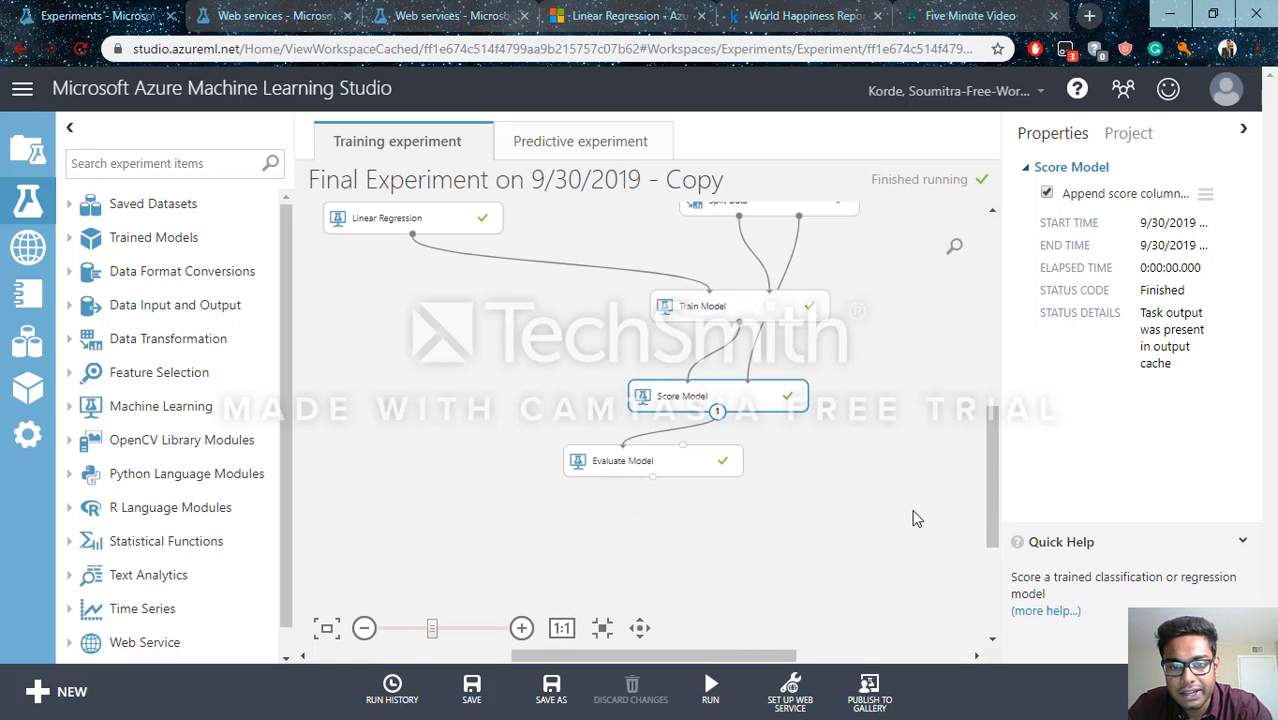
{"action": "right_click", "coordinate": [619, 456]}
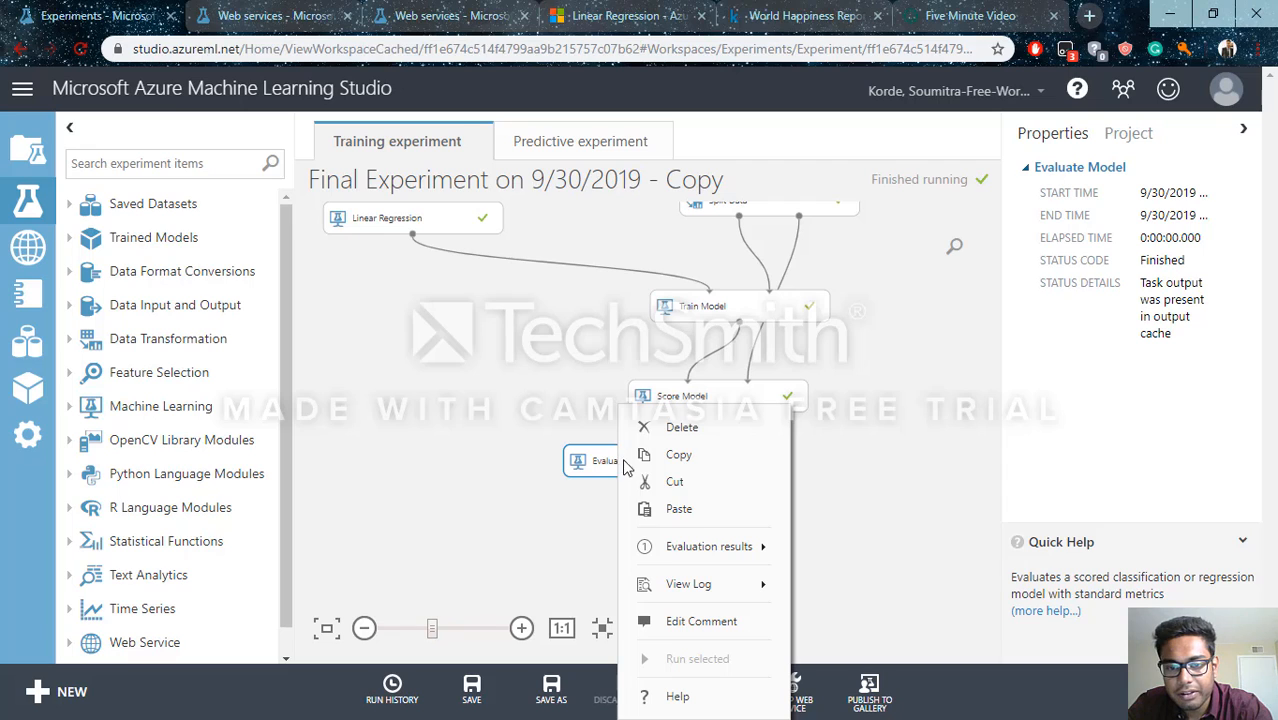
{"action": "left_click", "coordinate": [854, 549]}
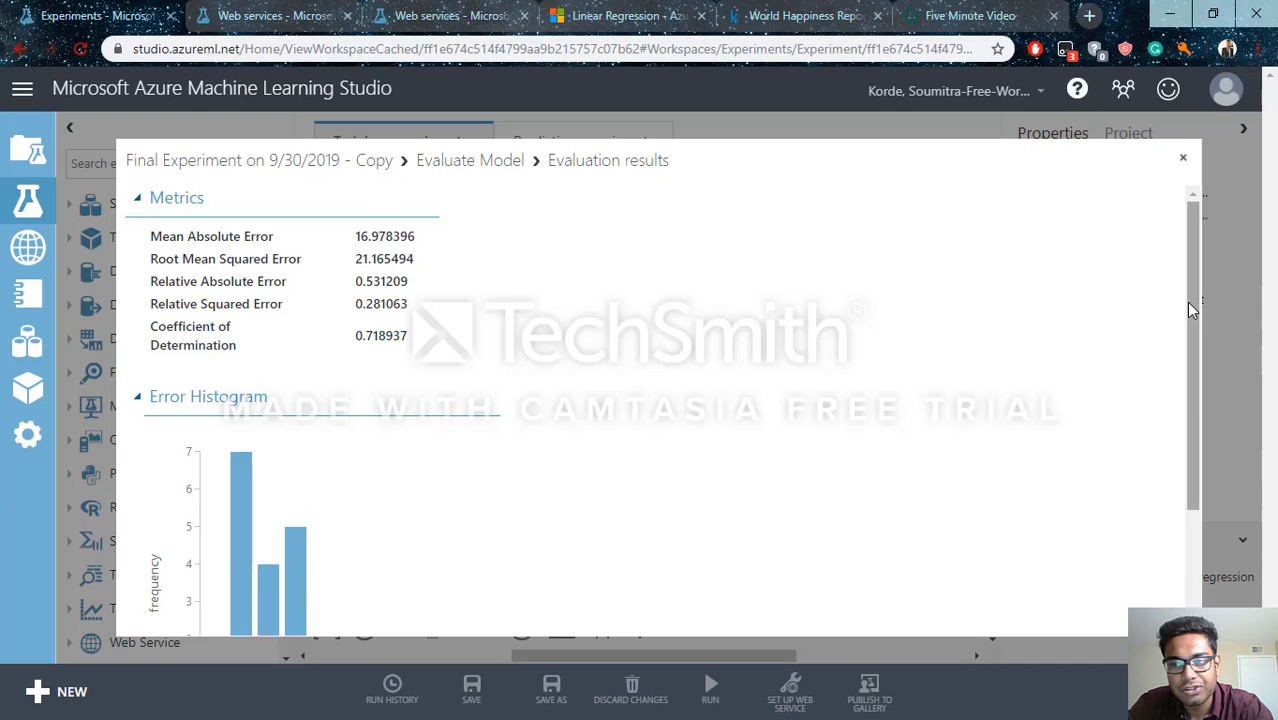
{"action": "left_click_drag", "start_coordinate": [1189, 273], "coordinate": [1189, 273]}
{"action": "left_click_drag", "start_coordinate": [1185, 309], "coordinate": [1201, 330]}
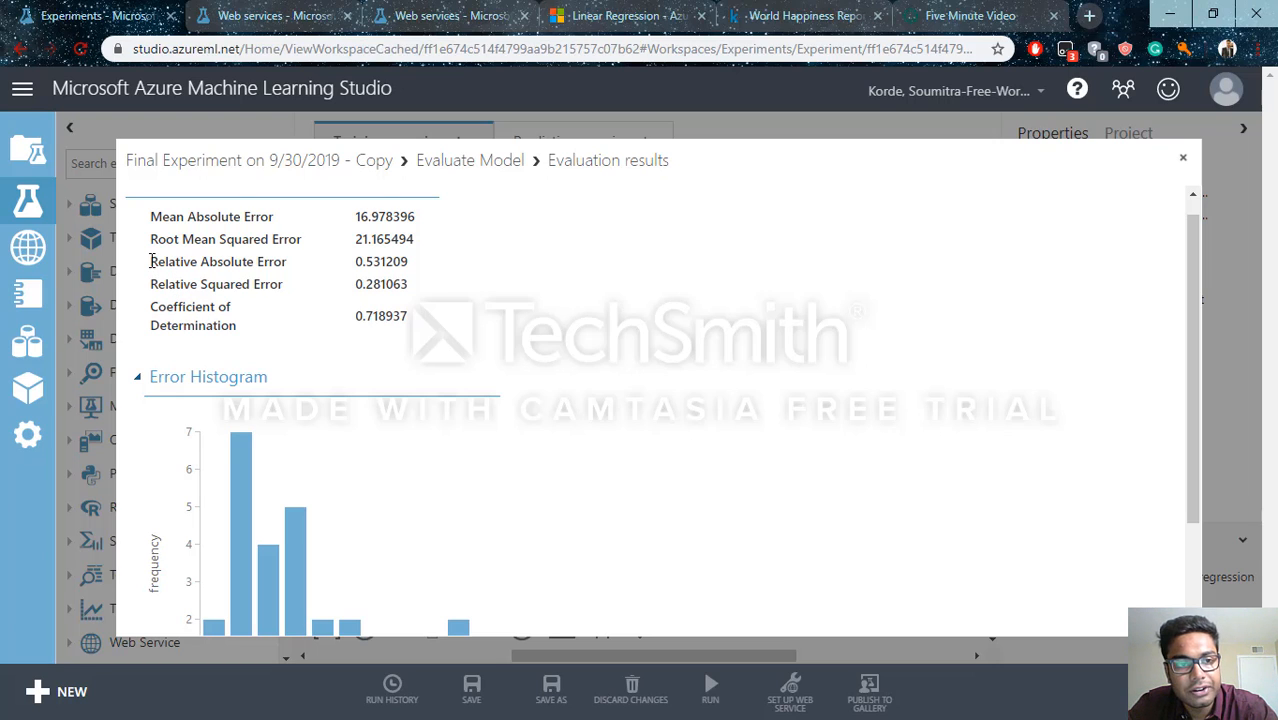
Examine the Relative Absolute Error and Relative Squared Error values in the evaluation results, highlighting both metrics
{"action": "left_click_drag", "start_coordinate": [150, 261], "coordinate": [433, 287]}
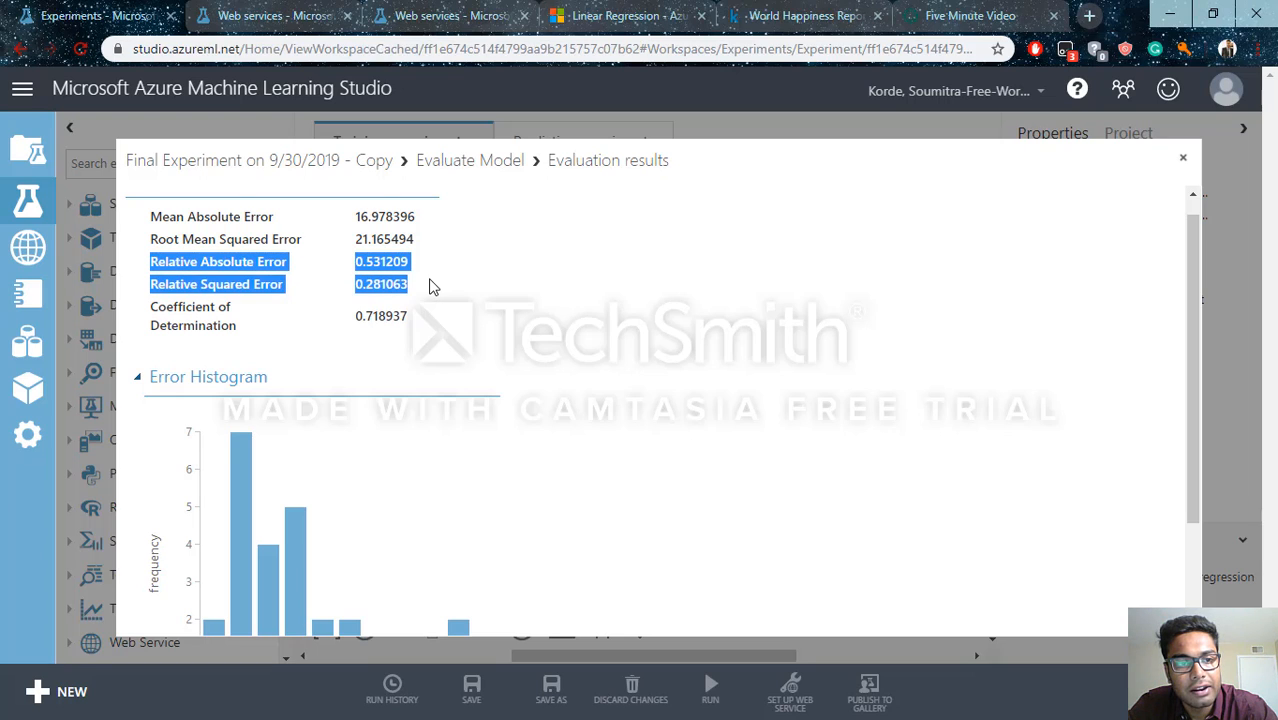
{"action": "left_click", "coordinate": [443, 304]}
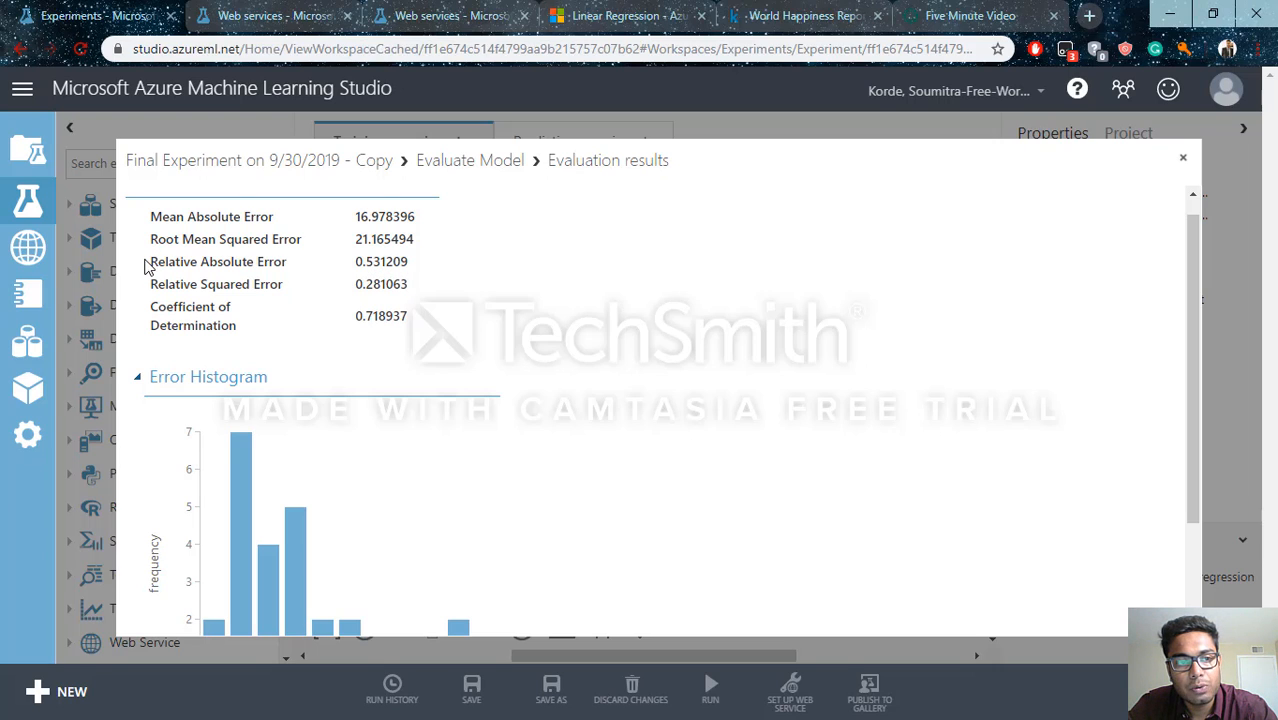
{"action": "left_click_drag", "start_coordinate": [144, 264], "coordinate": [390, 287]}
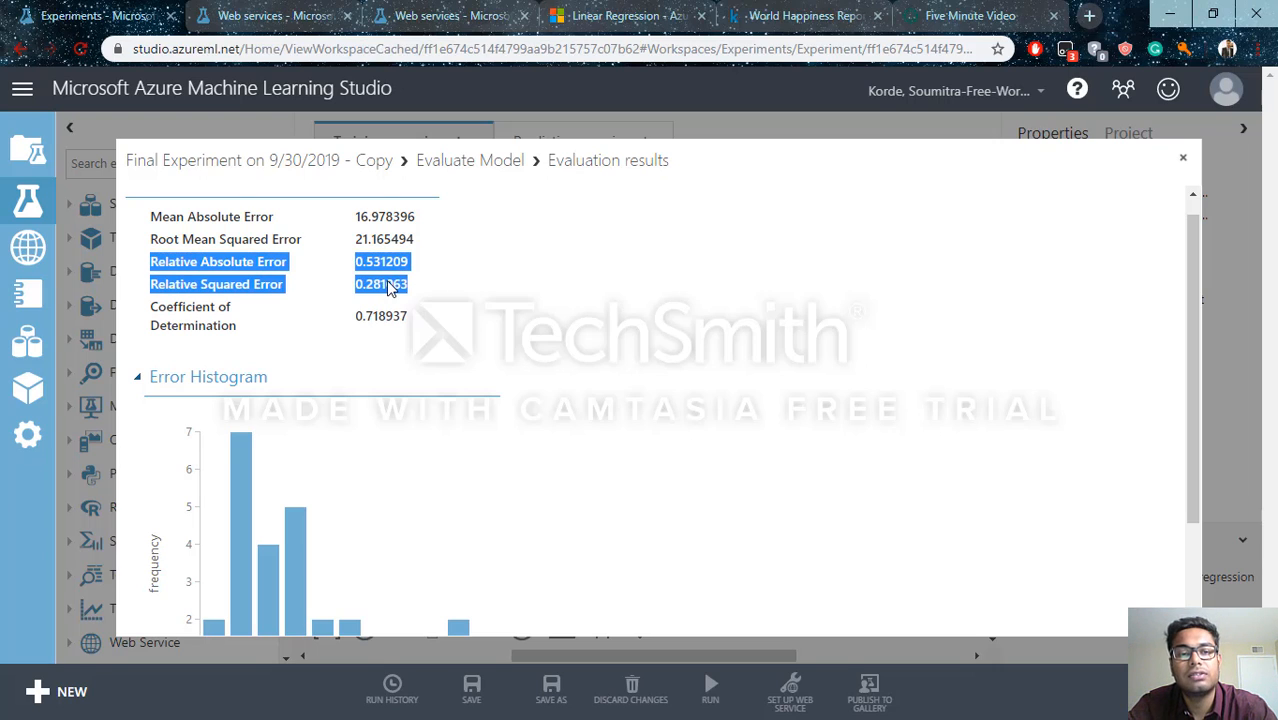
{"action": "left_click", "coordinate": [419, 286]}
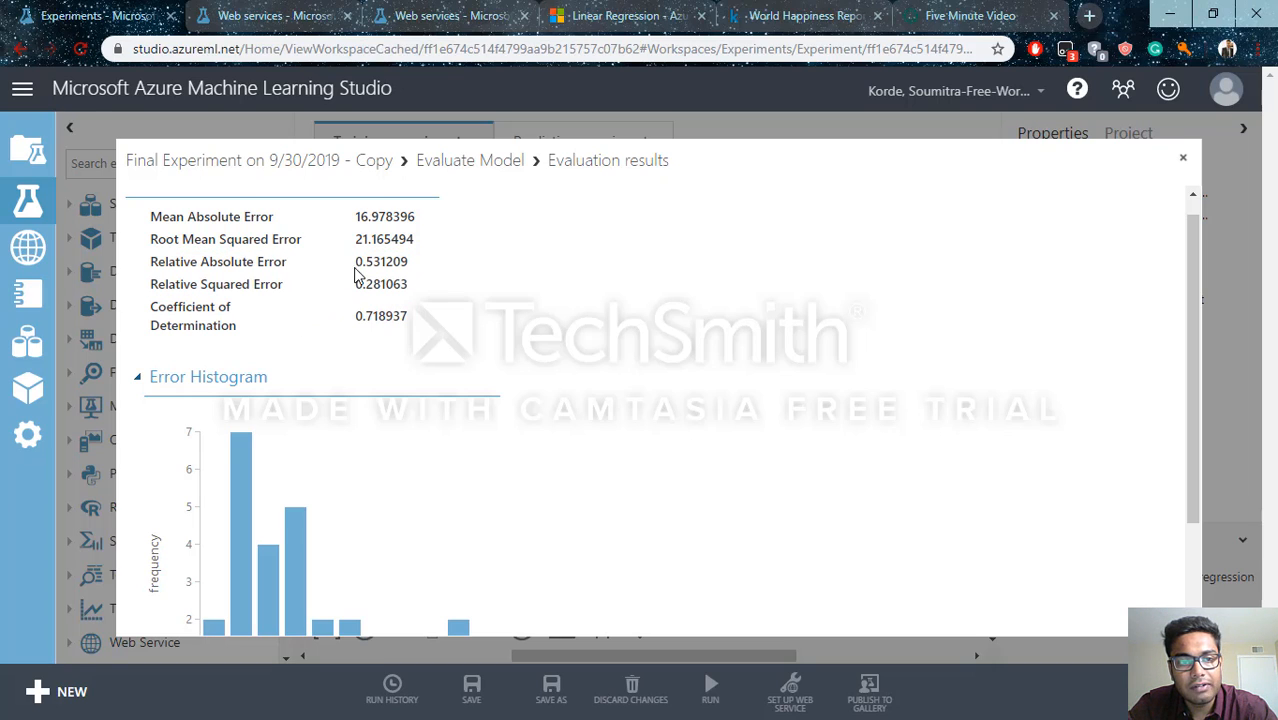
{"action": "left_click_drag", "start_coordinate": [357, 266], "coordinate": [404, 264]}
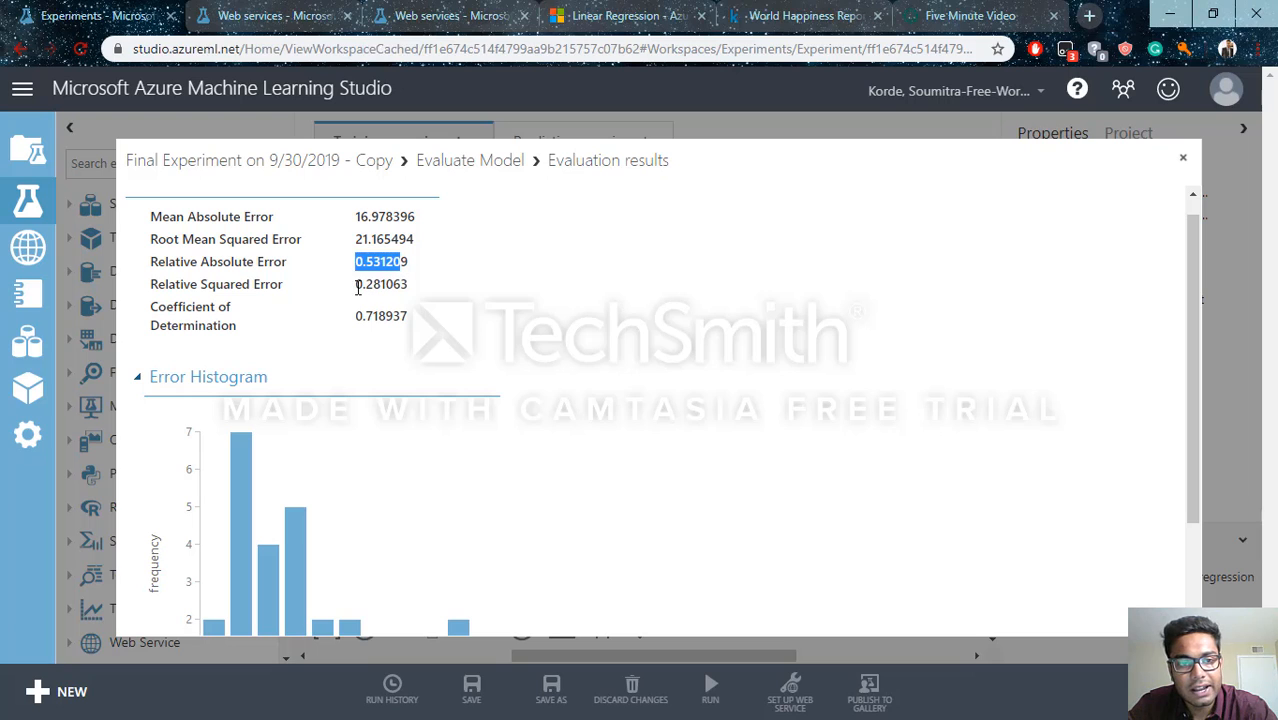
{"action": "left_click", "coordinate": [360, 284]}
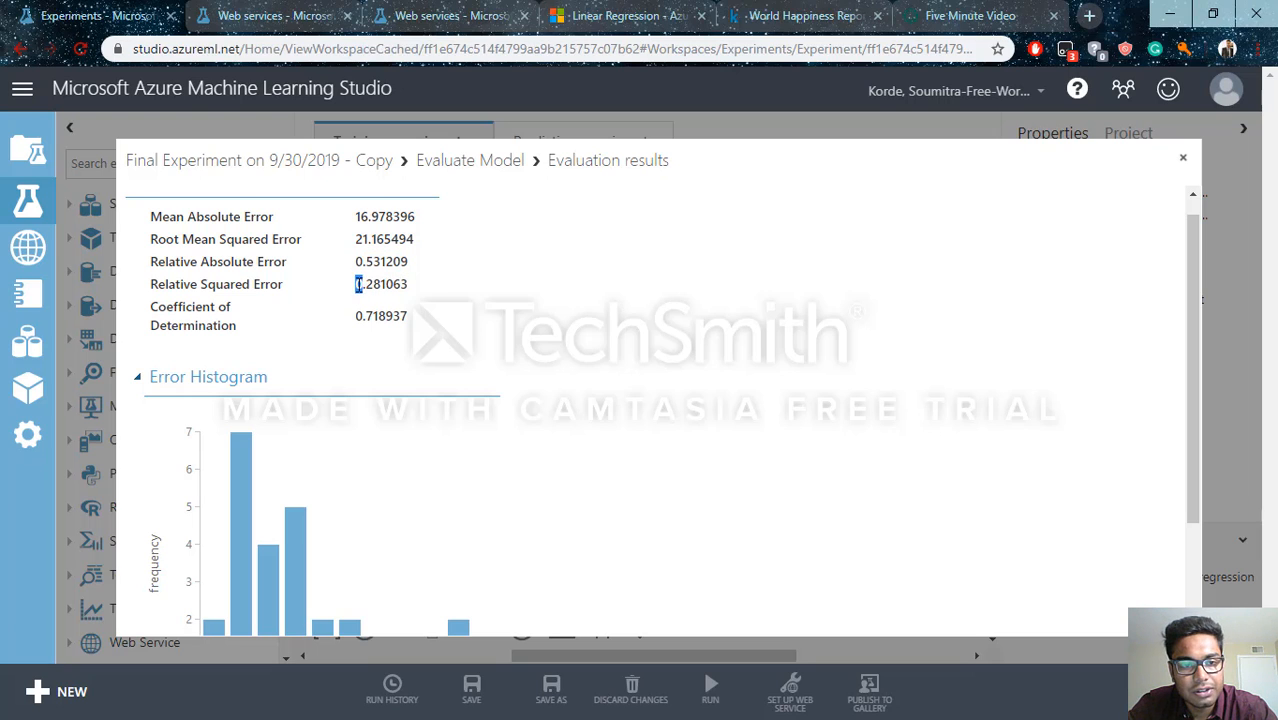
{"action": "left_click_drag", "start_coordinate": [359, 285], "coordinate": [408, 287]}
{"action": "scroll", "coordinate": [408, 318], "scroll_direction": "down", "scroll_amount": 2}
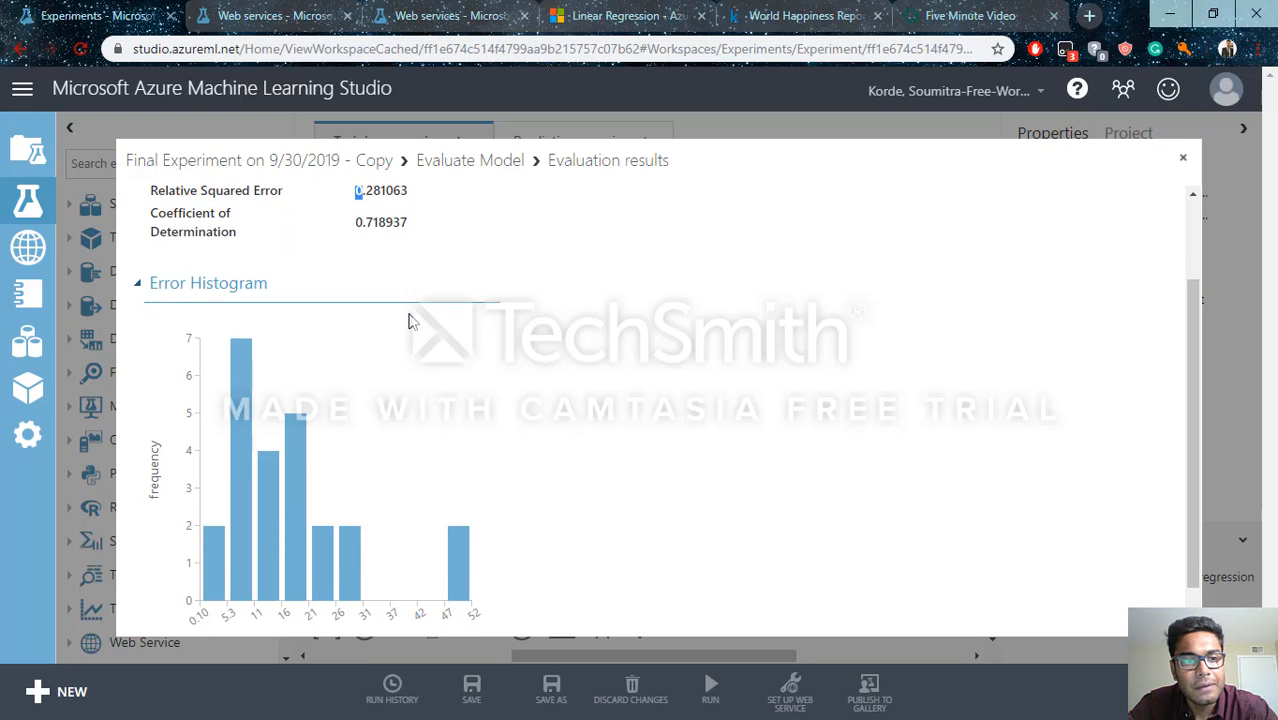
{"action": "scroll", "coordinate": [408, 318], "scroll_direction": "up", "scroll_amount": 2}
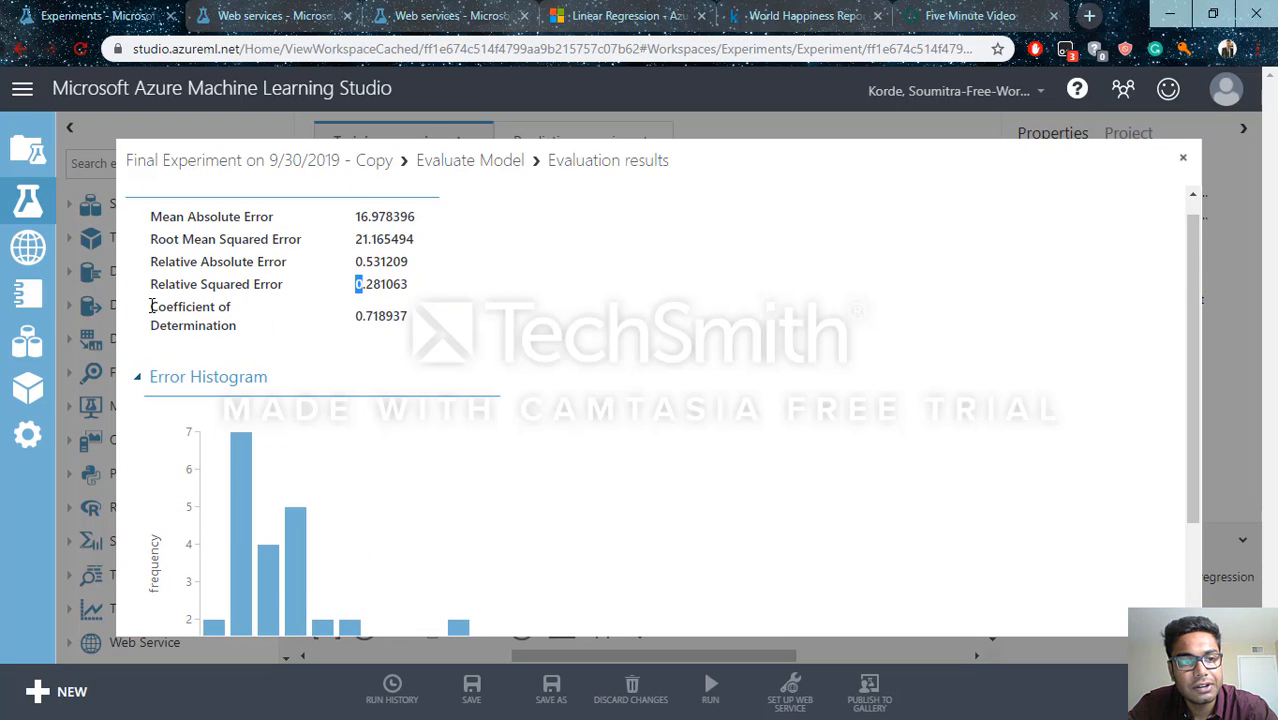
Examine the Coefficient of Determination in the evaluation results, highlighting its label and value
{"action": "left_click_drag", "start_coordinate": [153, 307], "coordinate": [410, 316]}
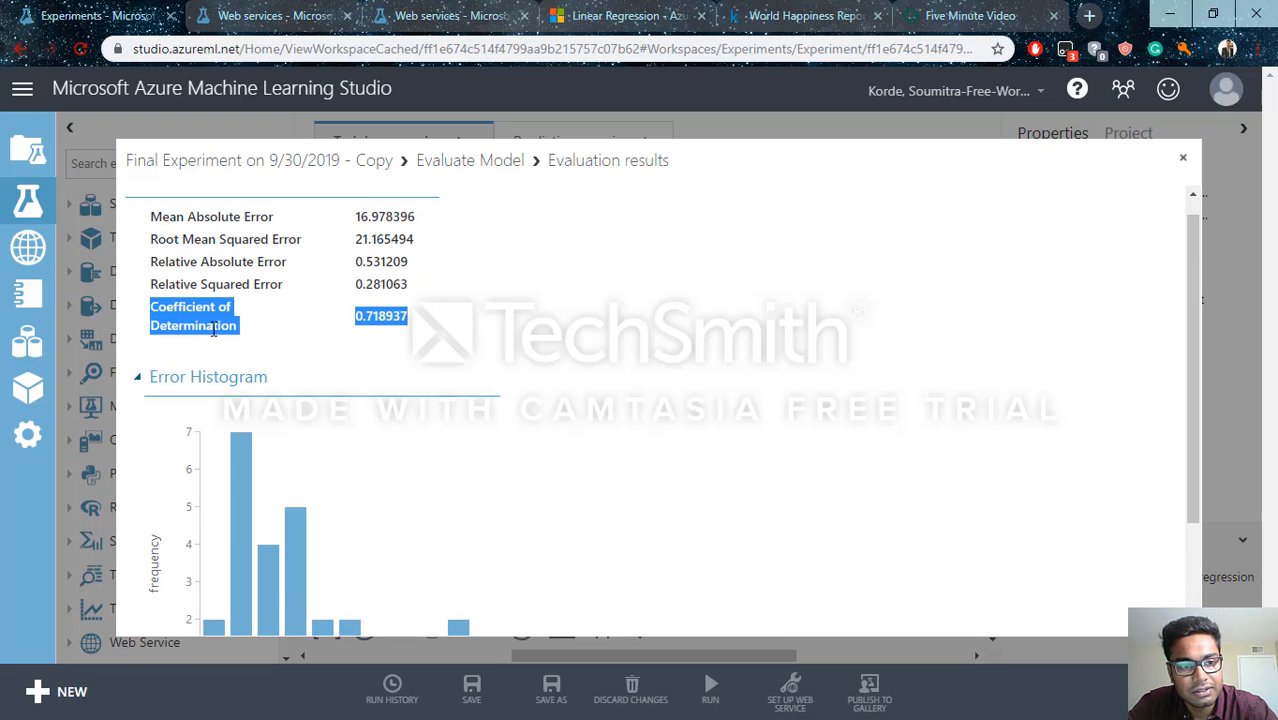
{"action": "left_click", "coordinate": [368, 337]}
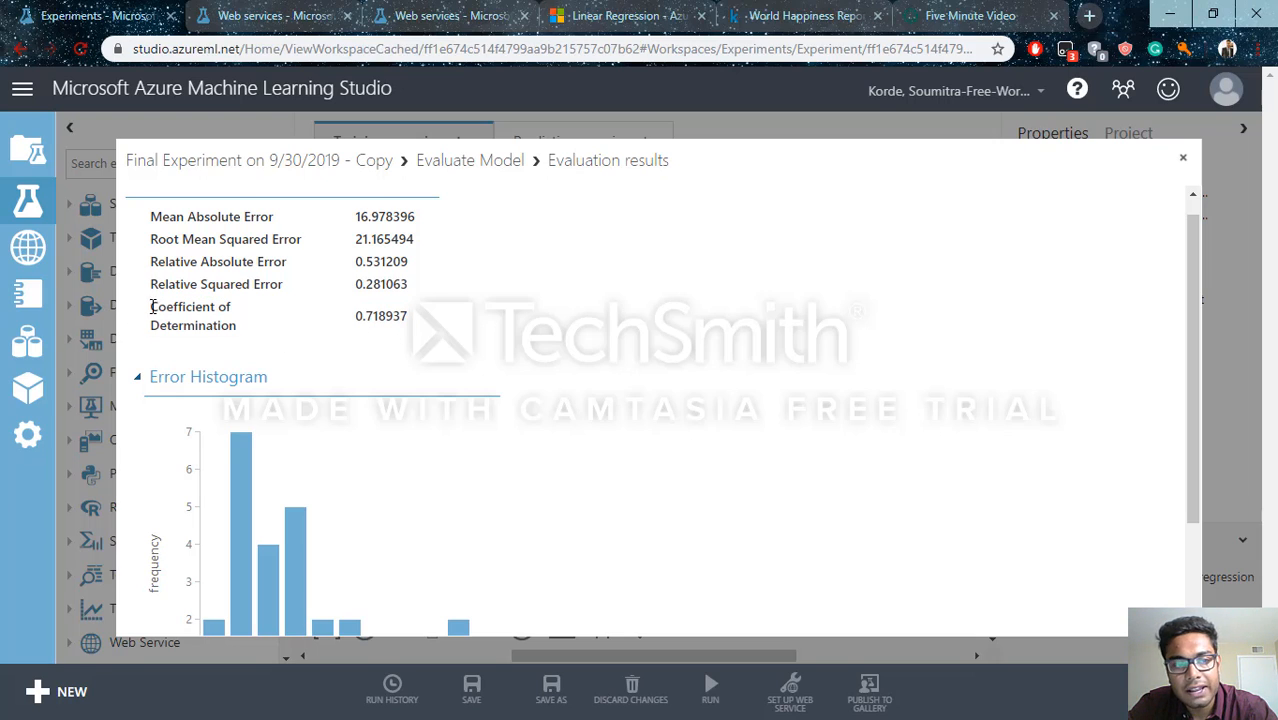
{"action": "left_click_drag", "start_coordinate": [152, 310], "coordinate": [237, 322]}
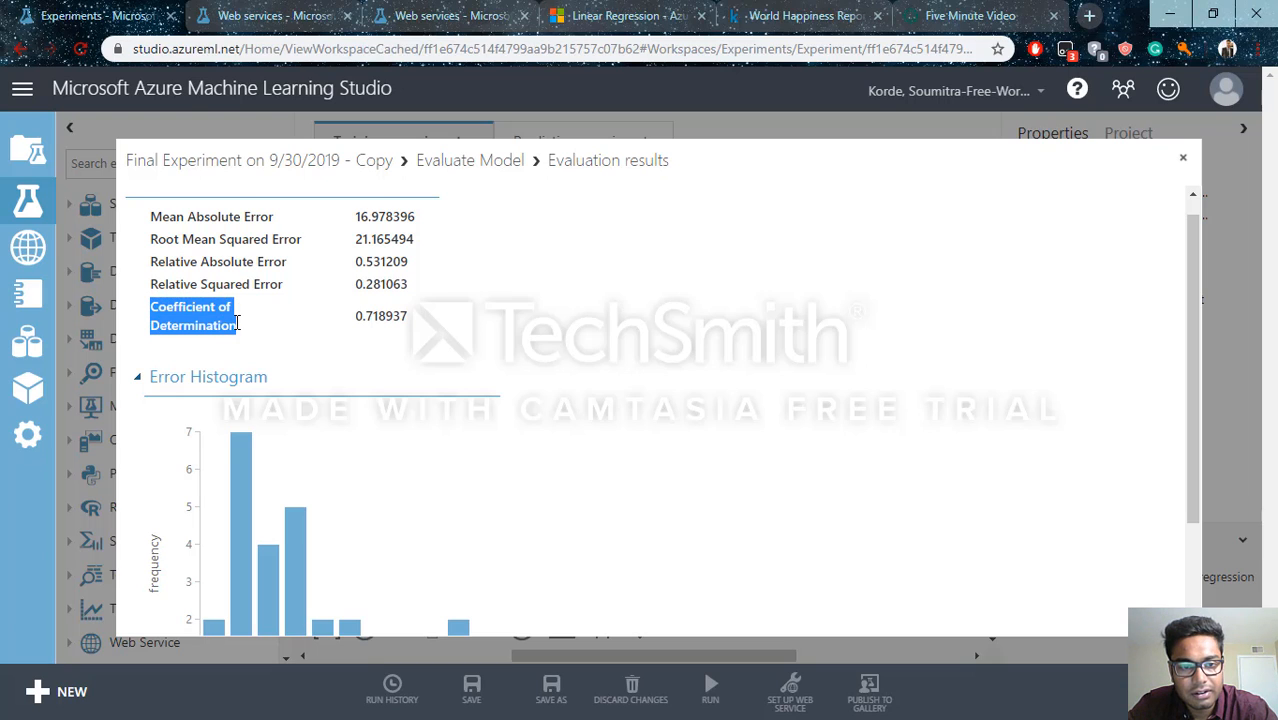
{"action": "left_click_drag", "start_coordinate": [377, 322], "coordinate": [447, 348]}
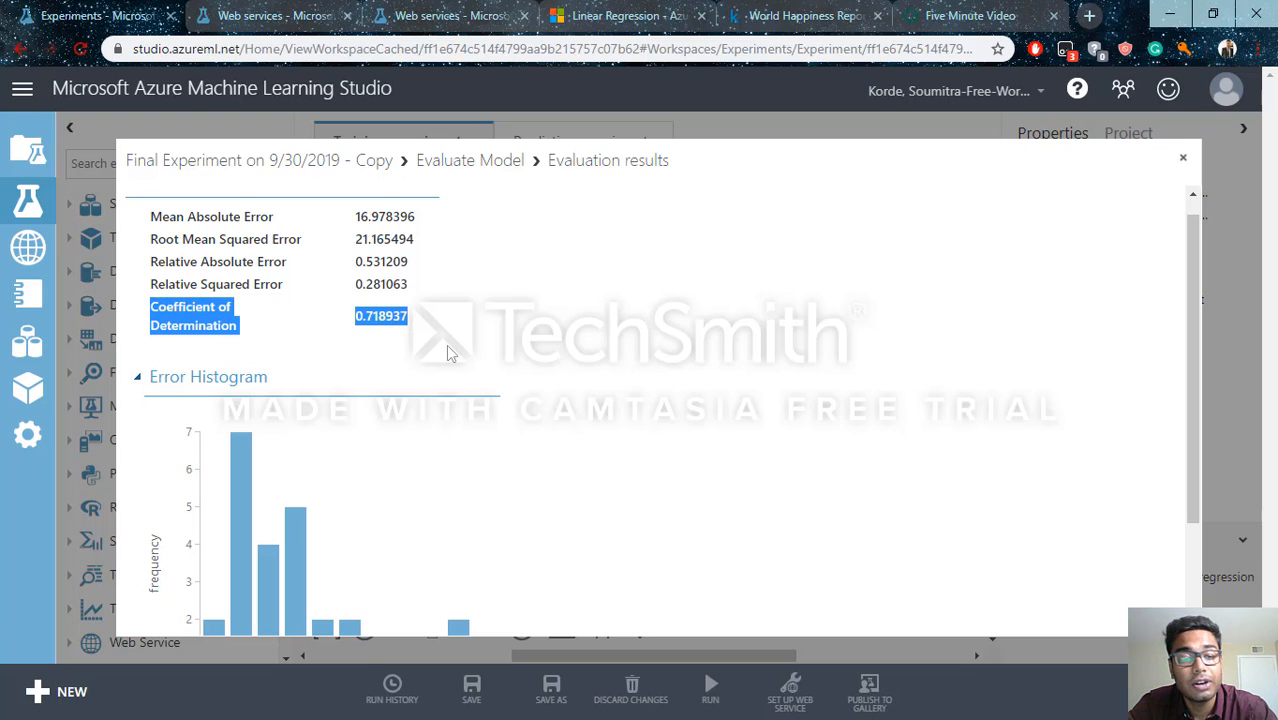
{"action": "left_click", "coordinate": [447, 348]}
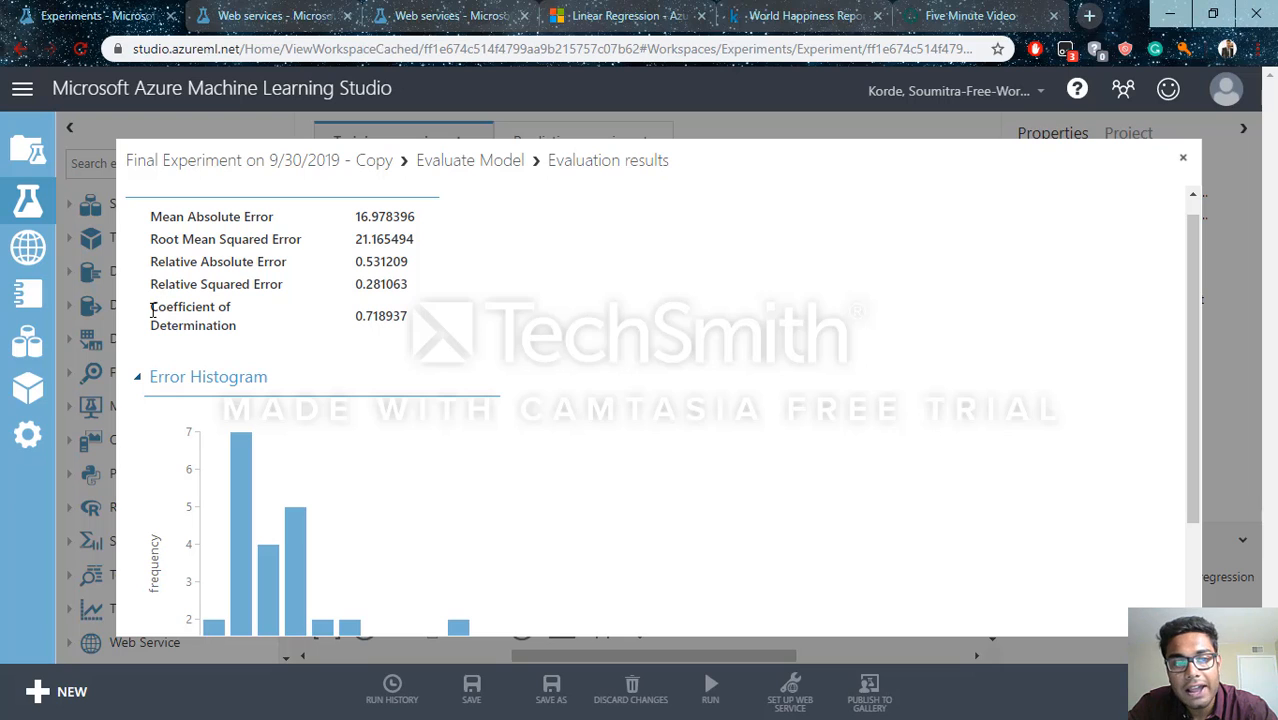
{"action": "left_click_drag", "start_coordinate": [155, 310], "coordinate": [322, 346]}
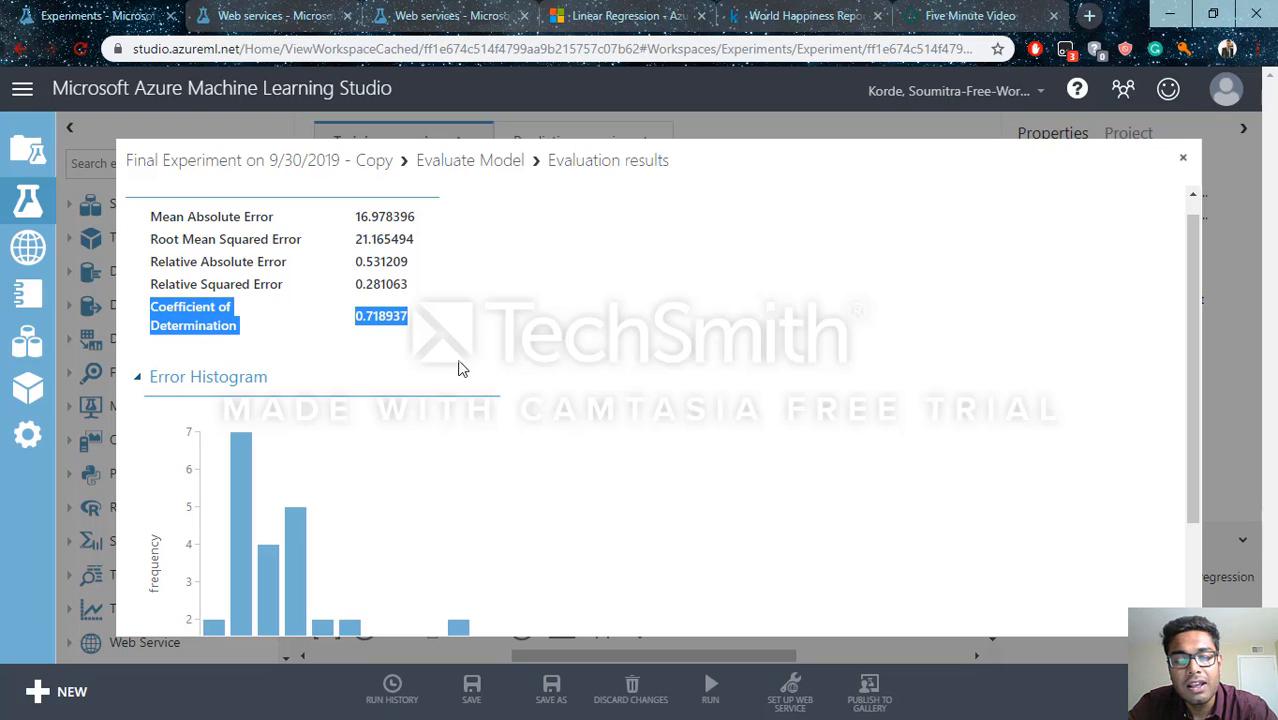
{"action": "left_click", "coordinate": [575, 406]}
Review the full error histogram and close the evaluation results
{"action": "scroll", "coordinate": [610, 420], "scroll_direction": "down", "scroll_amount": 1}
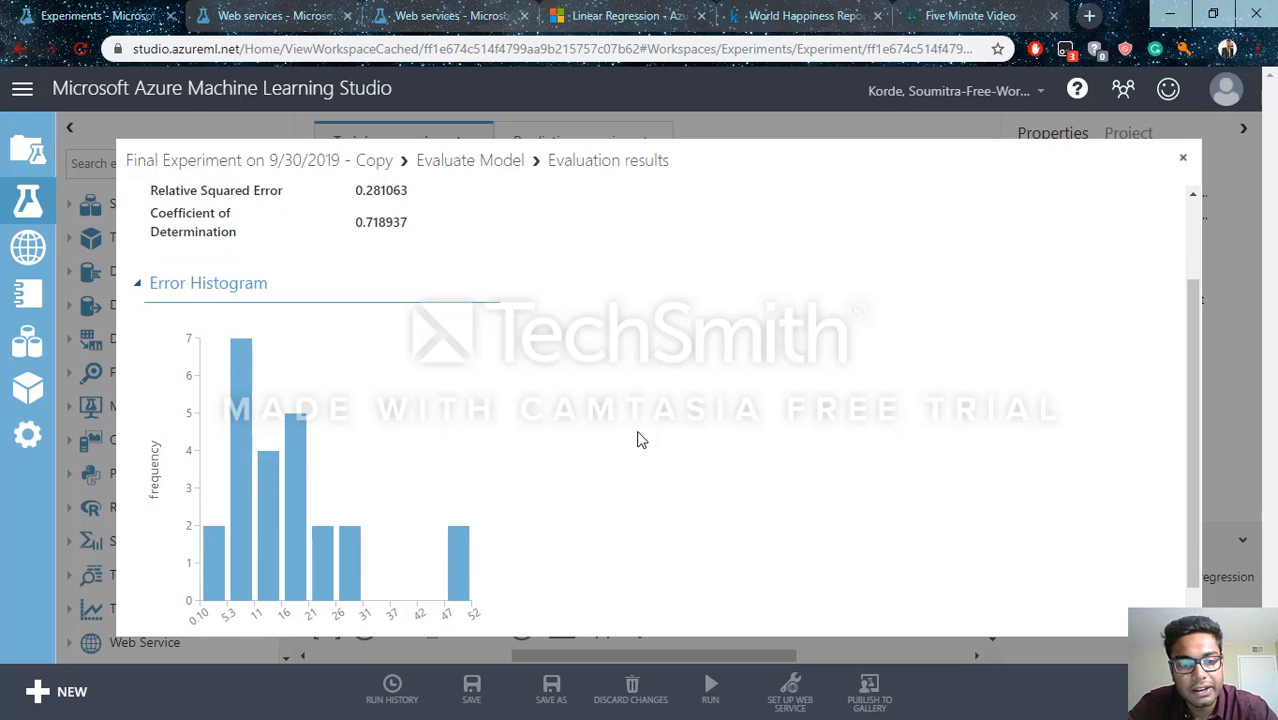
{"action": "scroll", "coordinate": [1070, 300], "scroll_direction": "up", "scroll_amount": 2}
{"action": "scroll", "coordinate": [1118, 451], "scroll_direction": "down", "scroll_amount": 2}
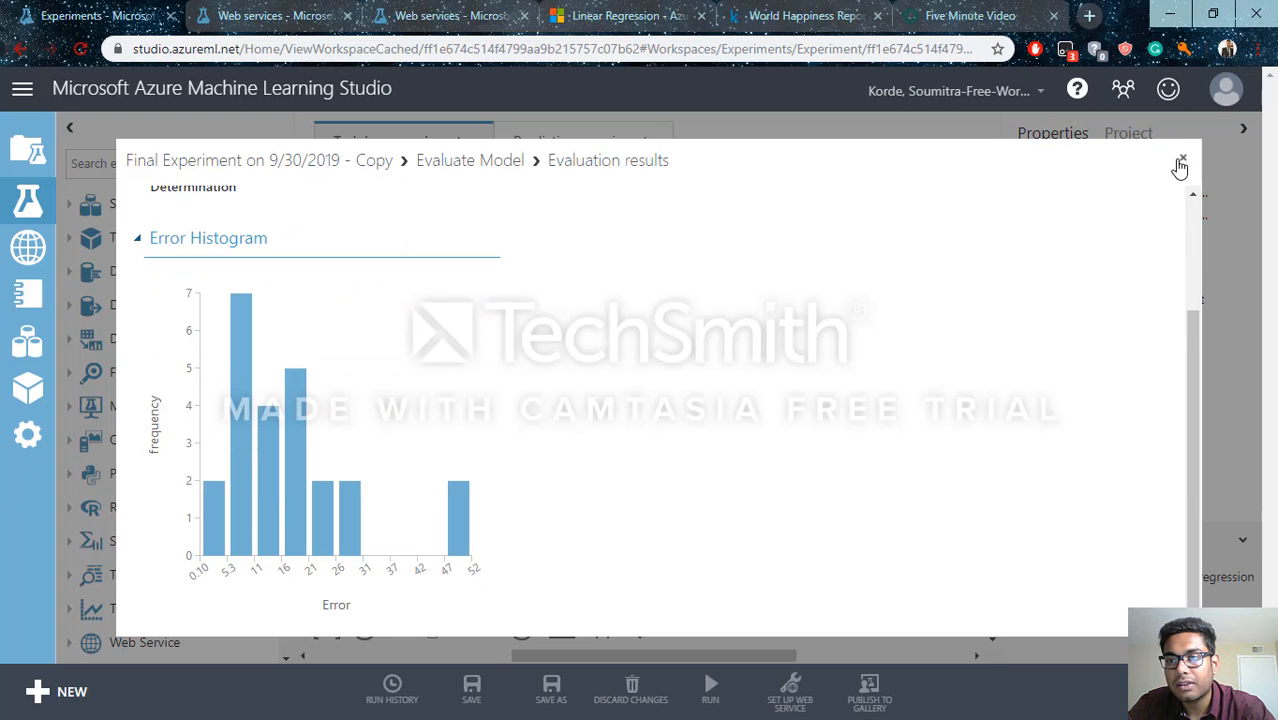
{"action": "left_click", "coordinate": [1182, 163]}
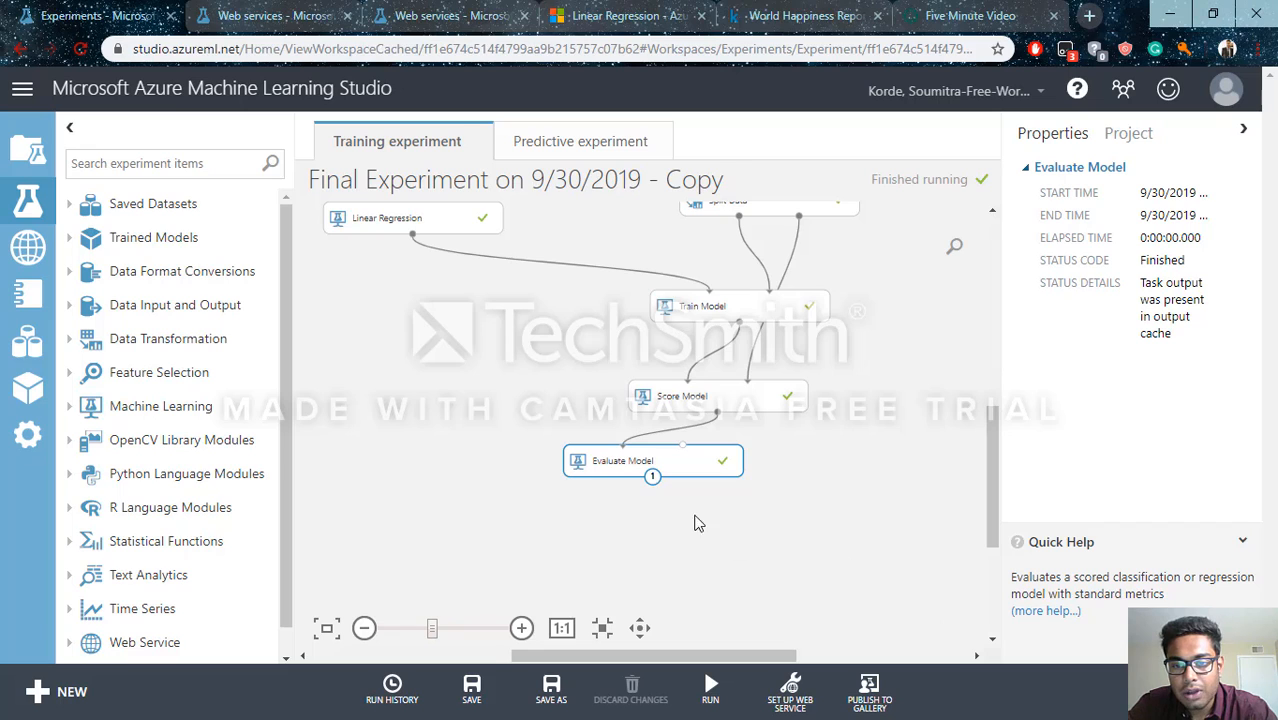
Look over the whole training experiment, open its predictive experiment and examine the web service input, dataset and Select Columns in Dataset modules
{"action": "scroll", "coordinate": [838, 434], "scroll_direction": "down", "scroll_amount": 2}
{"action": "scroll", "coordinate": [990, 432], "scroll_direction": "up", "scroll_amount": 2}
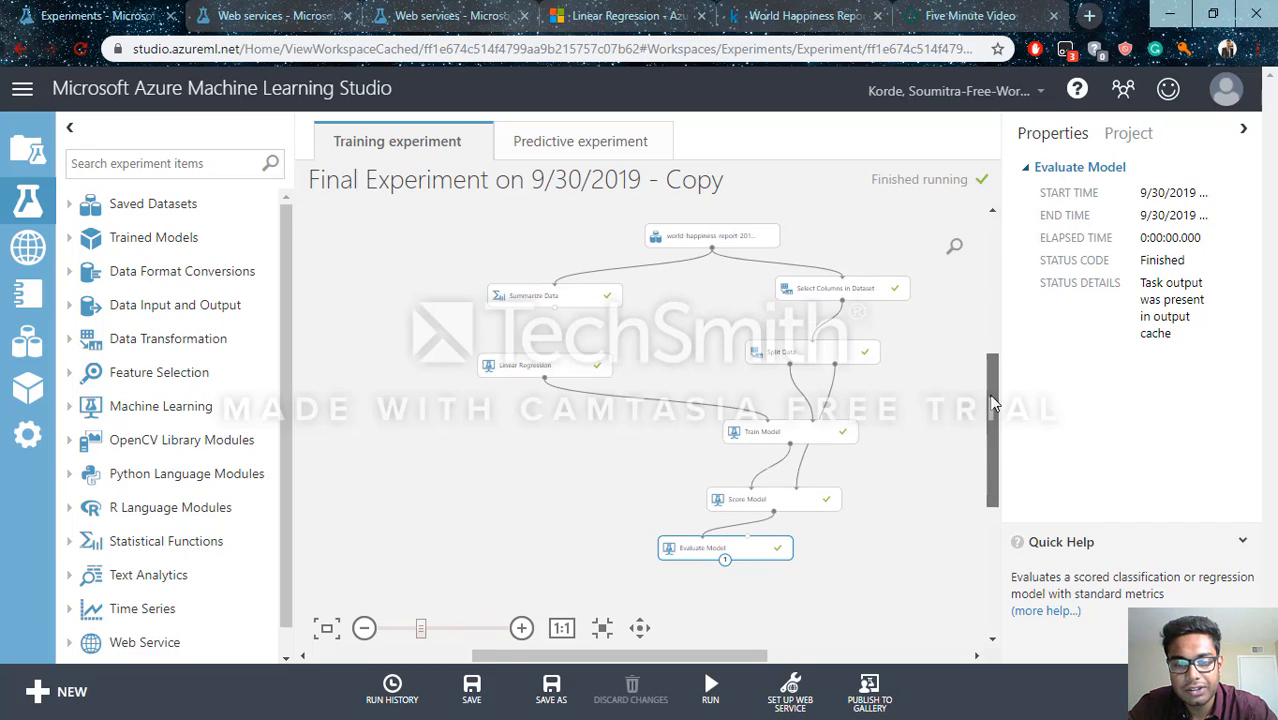
{"action": "left_click", "coordinate": [812, 684]}
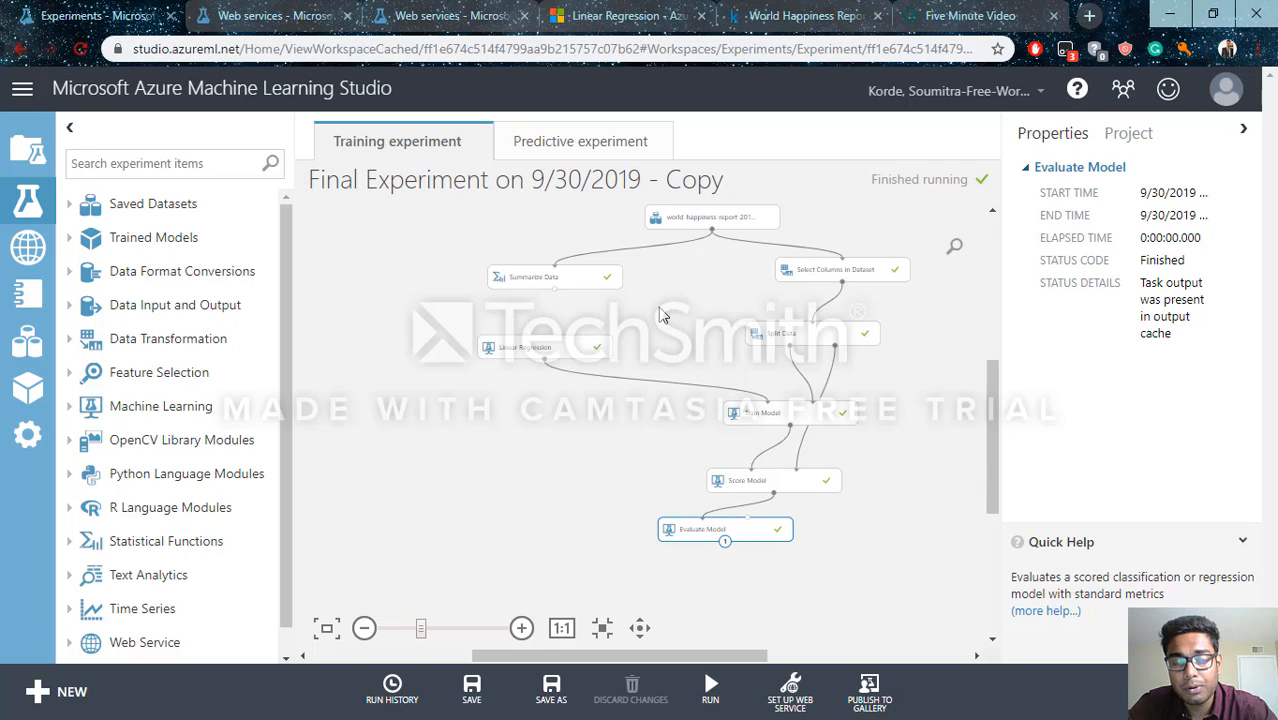
{"action": "left_click", "coordinate": [552, 141]}
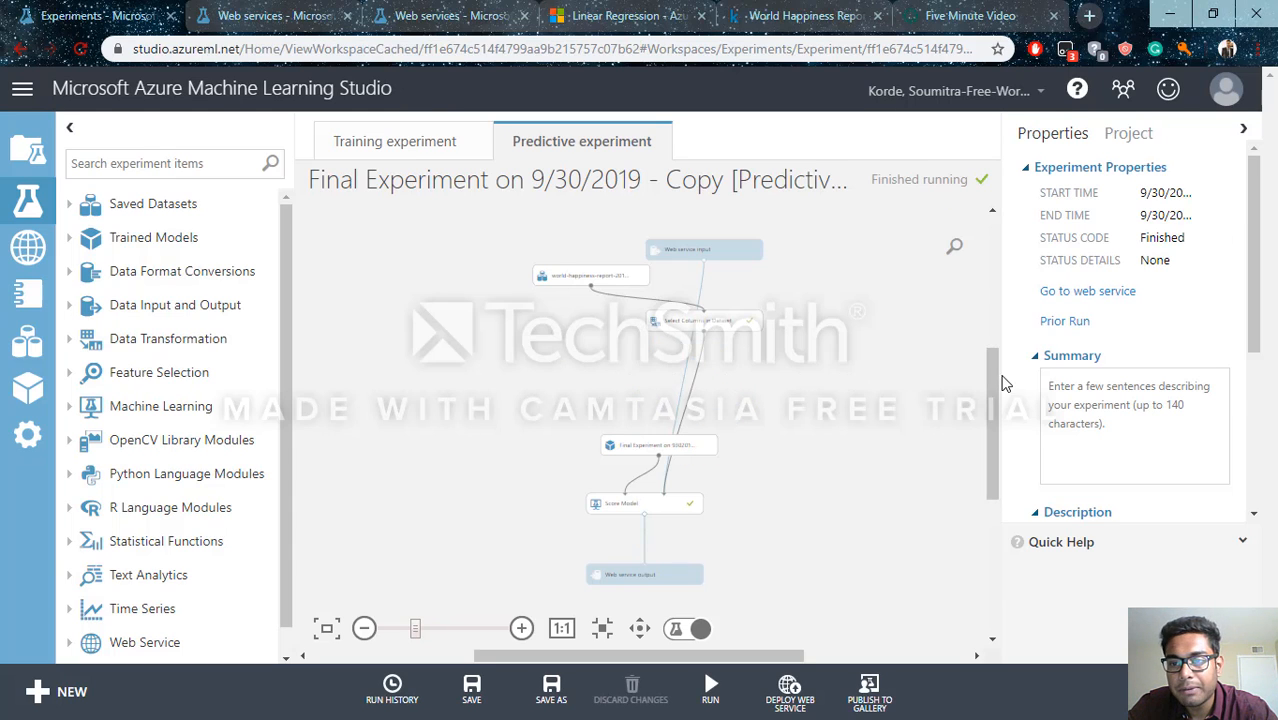
{"action": "scroll", "coordinate": [818, 356], "scroll_direction": "up", "scroll_amount": 1}
{"action": "scroll", "coordinate": [812, 364], "scroll_direction": "up", "scroll_amount": 1}
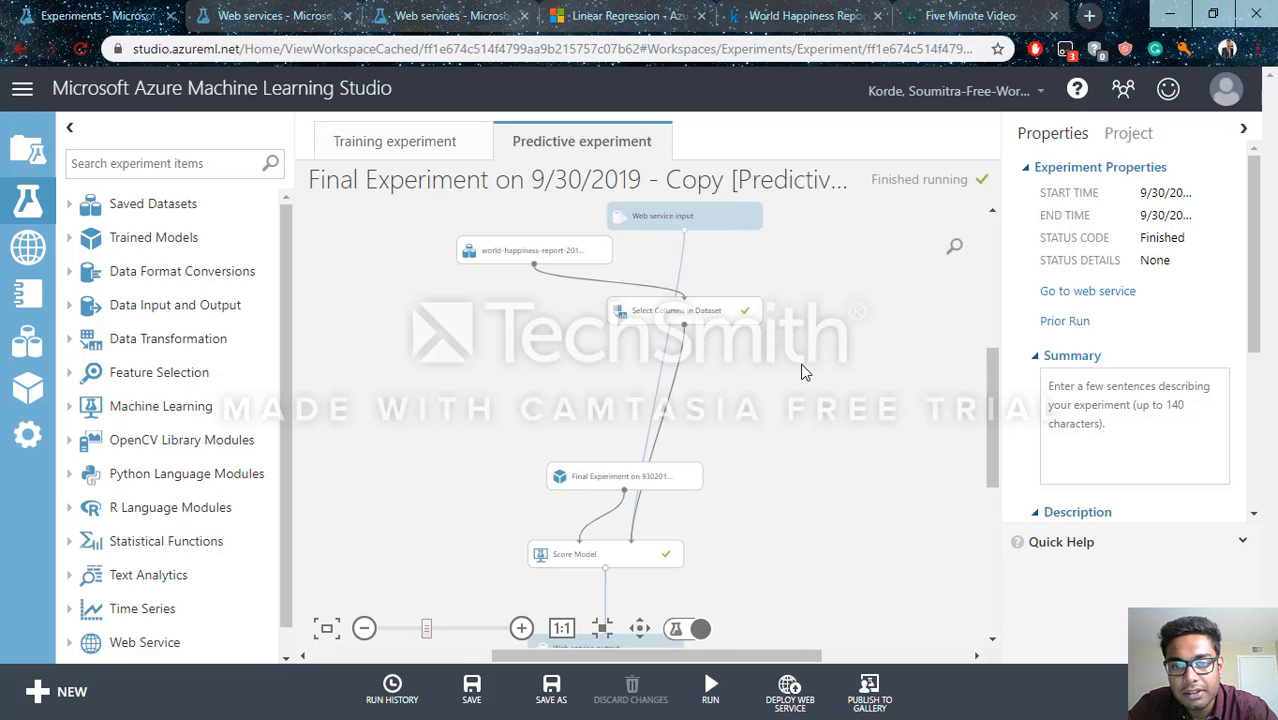
{"action": "left_click_drag", "start_coordinate": [994, 376], "coordinate": [994, 364]}
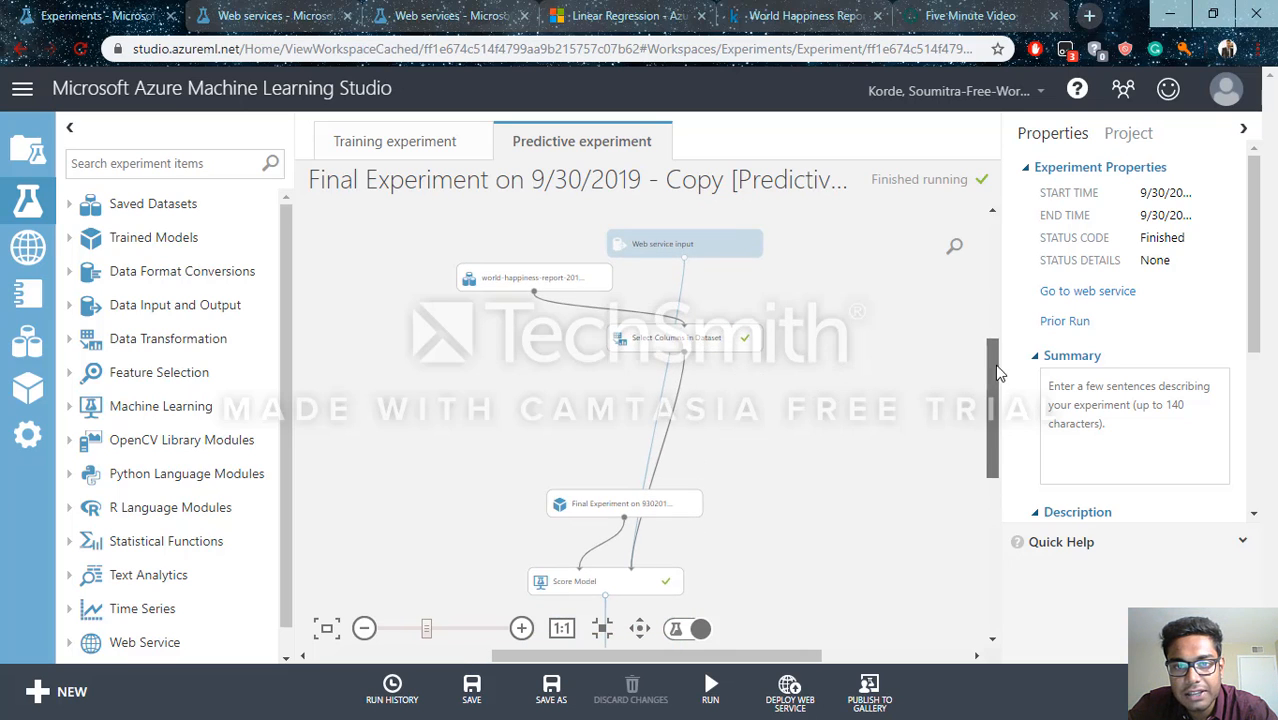
{"action": "scroll", "coordinate": [738, 300], "scroll_direction": "up", "scroll_amount": 1}
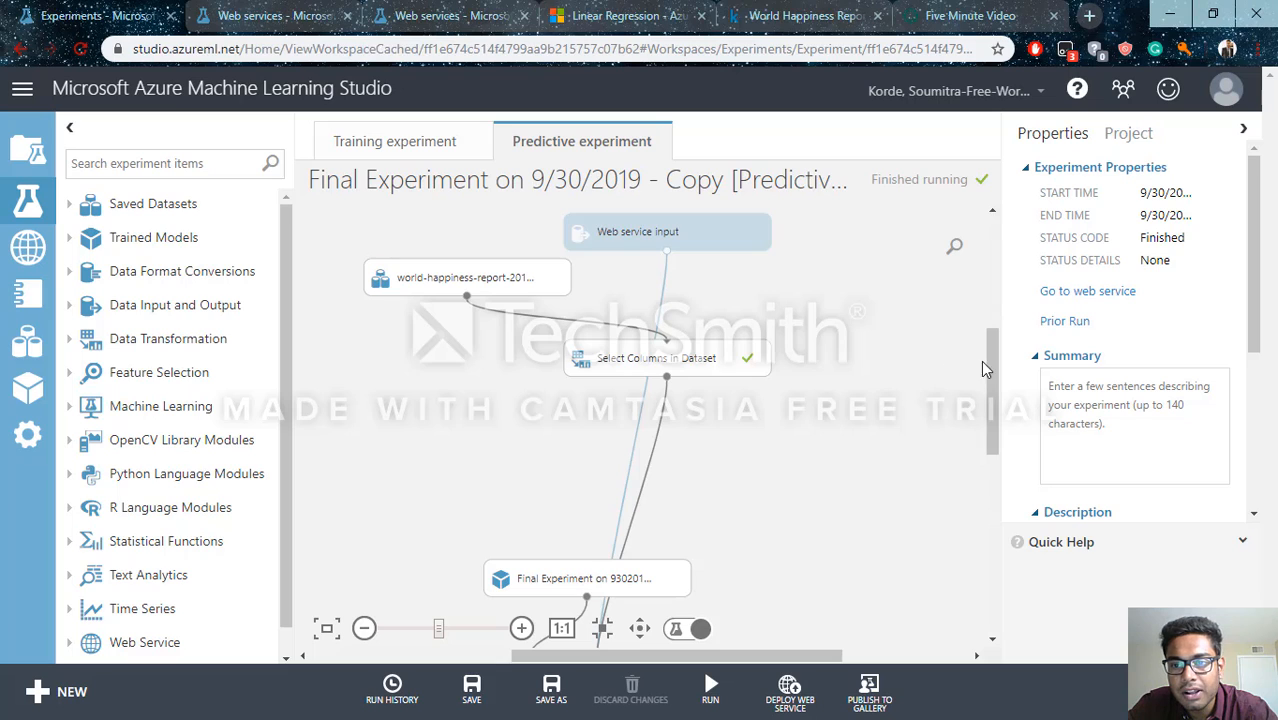
Trace the predictive experiment's flow between the web service input, trained model, Score Model and web service output
{"action": "left_click_drag", "start_coordinate": [992, 390], "coordinate": [992, 455]}
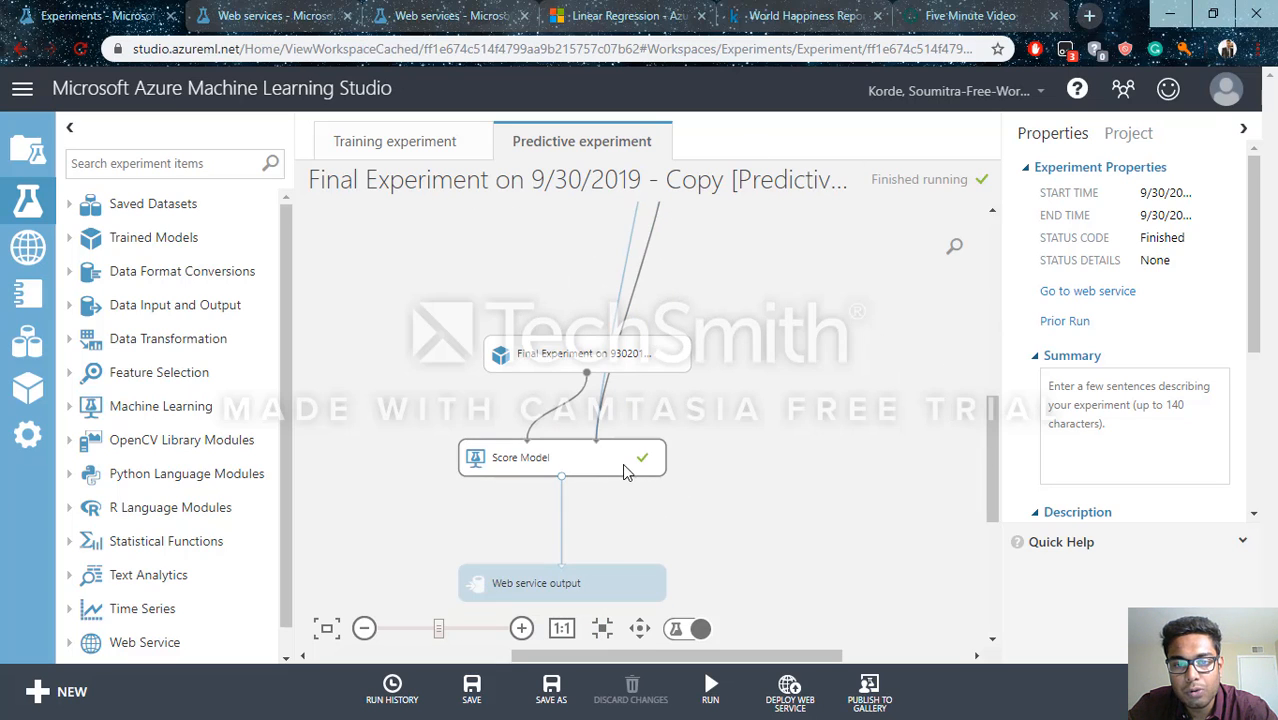
{"action": "left_click_drag", "start_coordinate": [988, 432], "coordinate": [983, 346]}
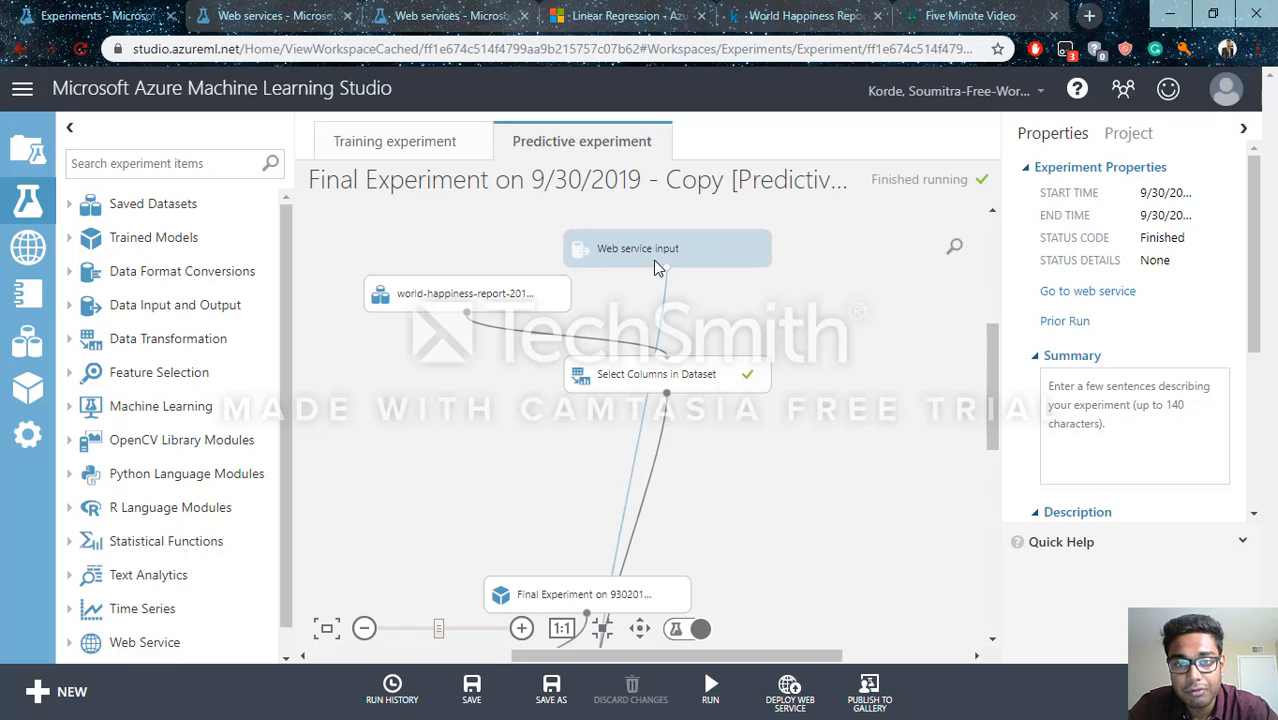
{"action": "left_click_drag", "start_coordinate": [988, 344], "coordinate": [980, 404]}
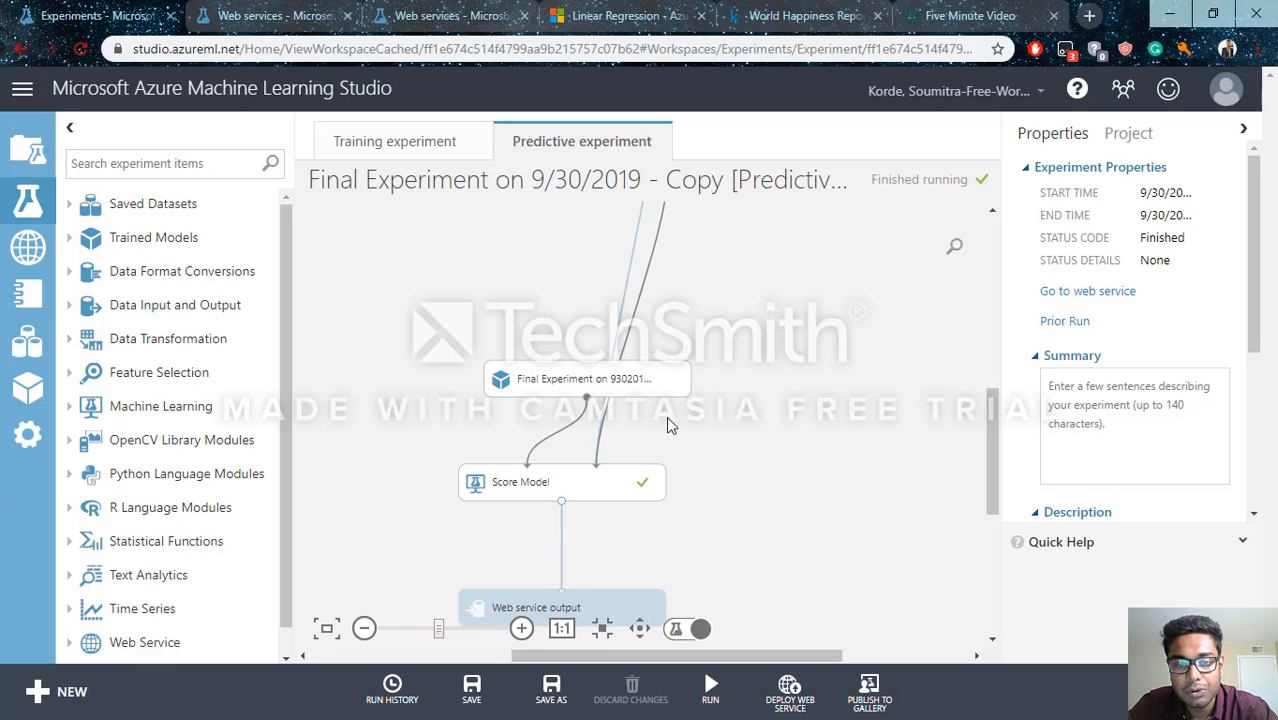
{"action": "left_click_drag", "start_coordinate": [995, 451], "coordinate": [996, 450]}
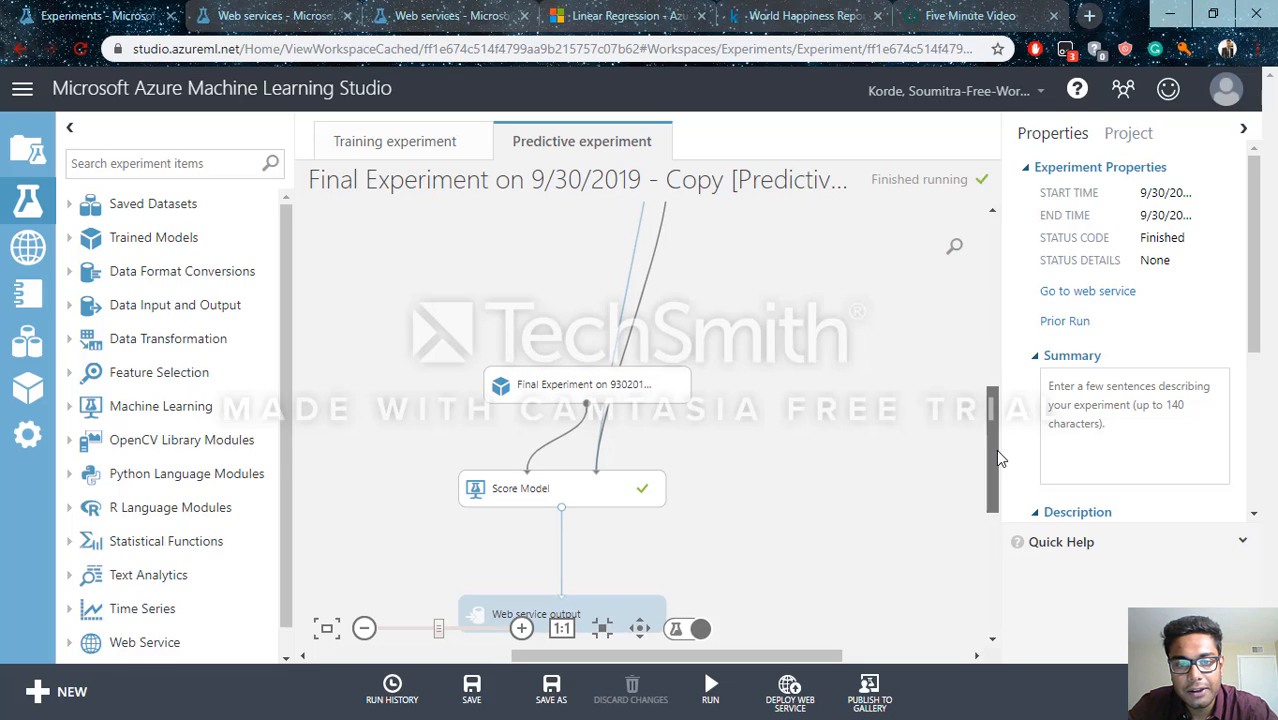
{"action": "scroll", "coordinate": [1001, 470], "scroll_direction": "down", "scroll_amount": 1}
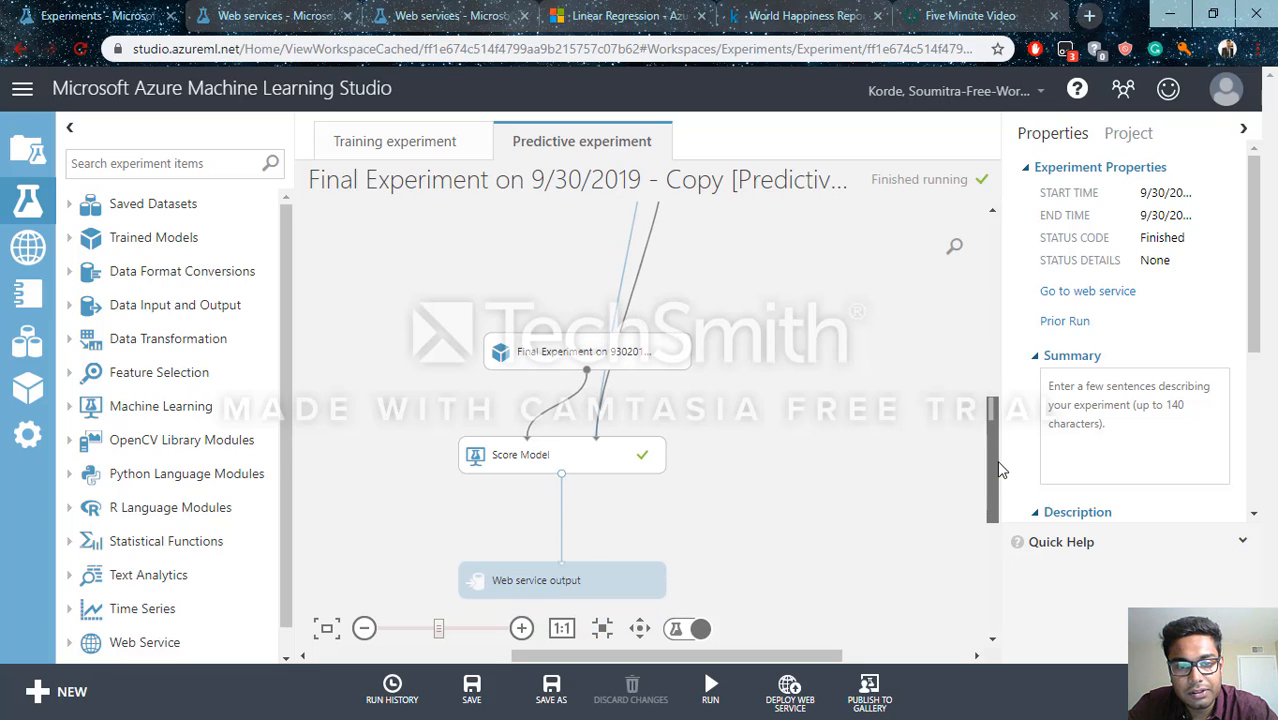
{"action": "left_click_drag", "start_coordinate": [1001, 470], "coordinate": [905, 421]}
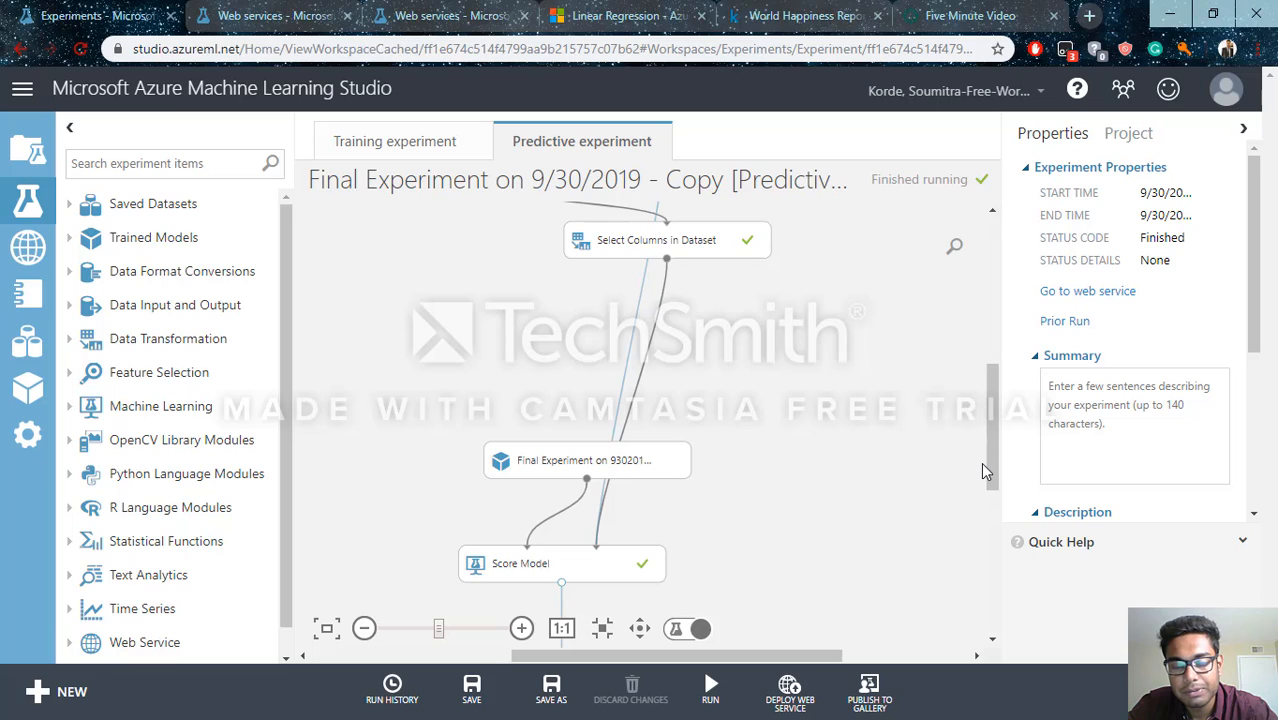
{"action": "left_click_drag", "start_coordinate": [992, 457], "coordinate": [992, 524]}
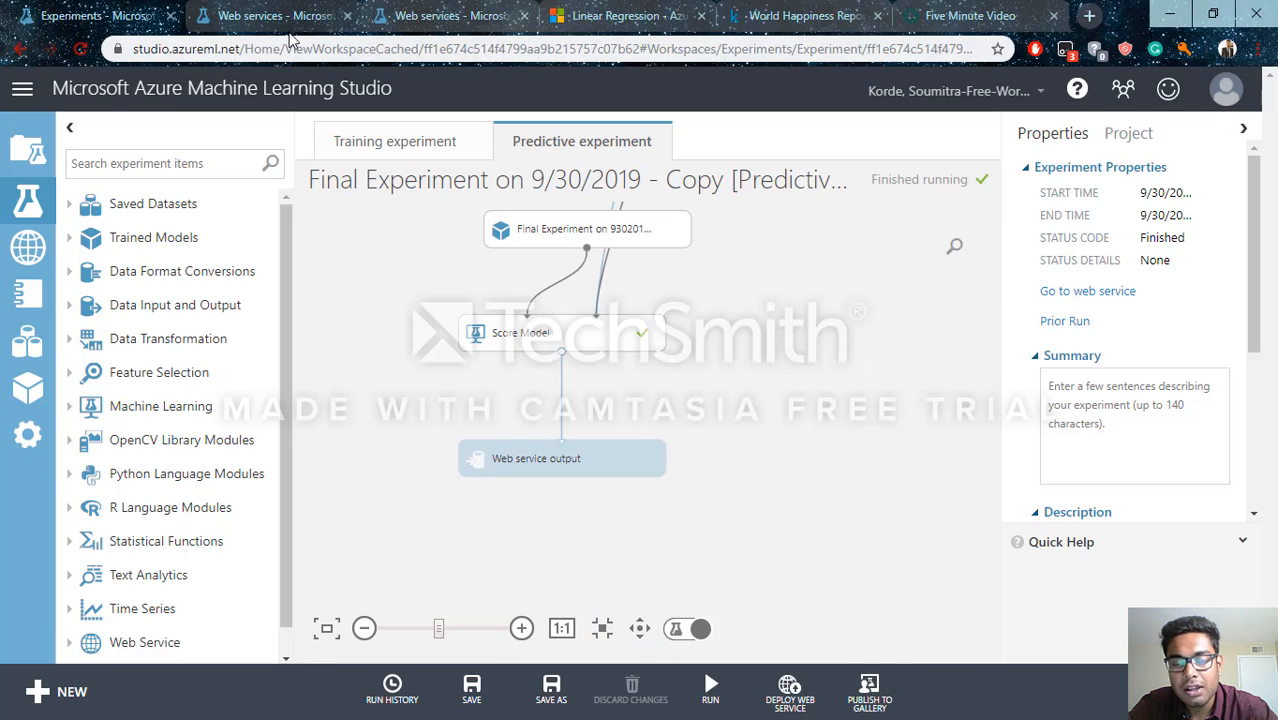
Switch to the deployed web service's test form and review all prediction inputs from Ladder to Log of GDP
{"action": "left_click", "coordinate": [224, 14]}
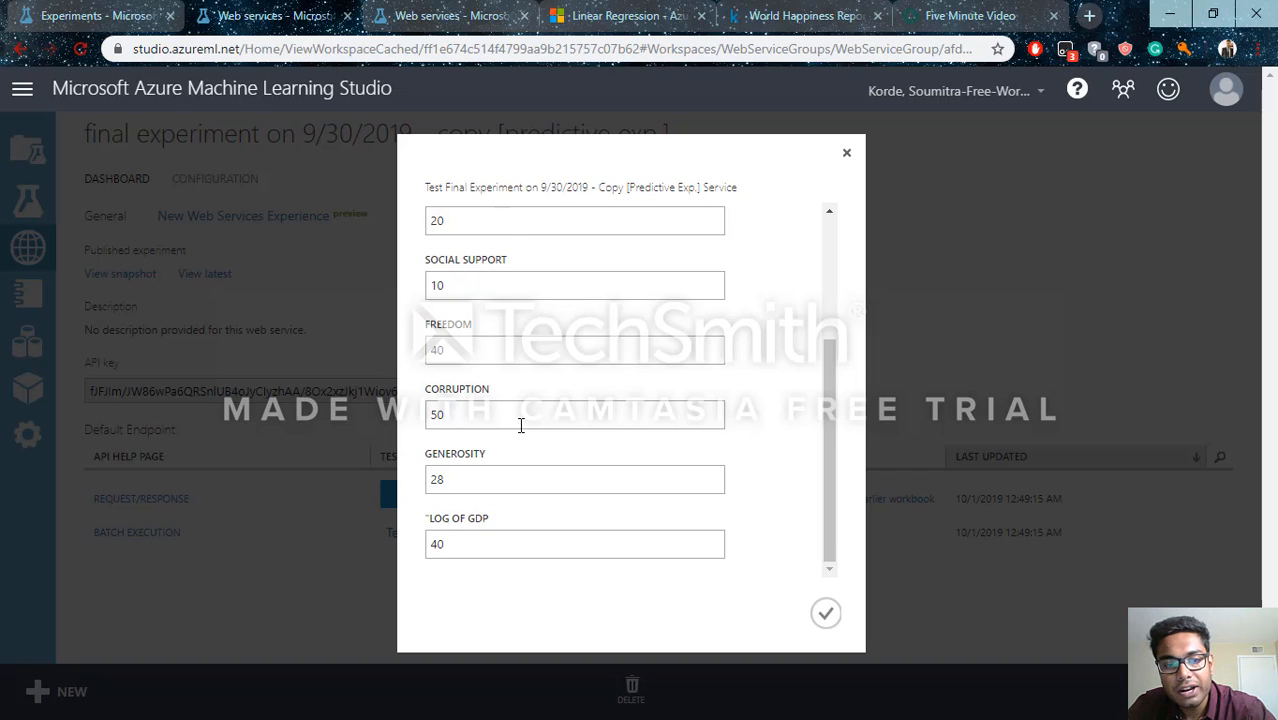
{"action": "left_click_drag", "start_coordinate": [832, 368], "coordinate": [845, 337]}
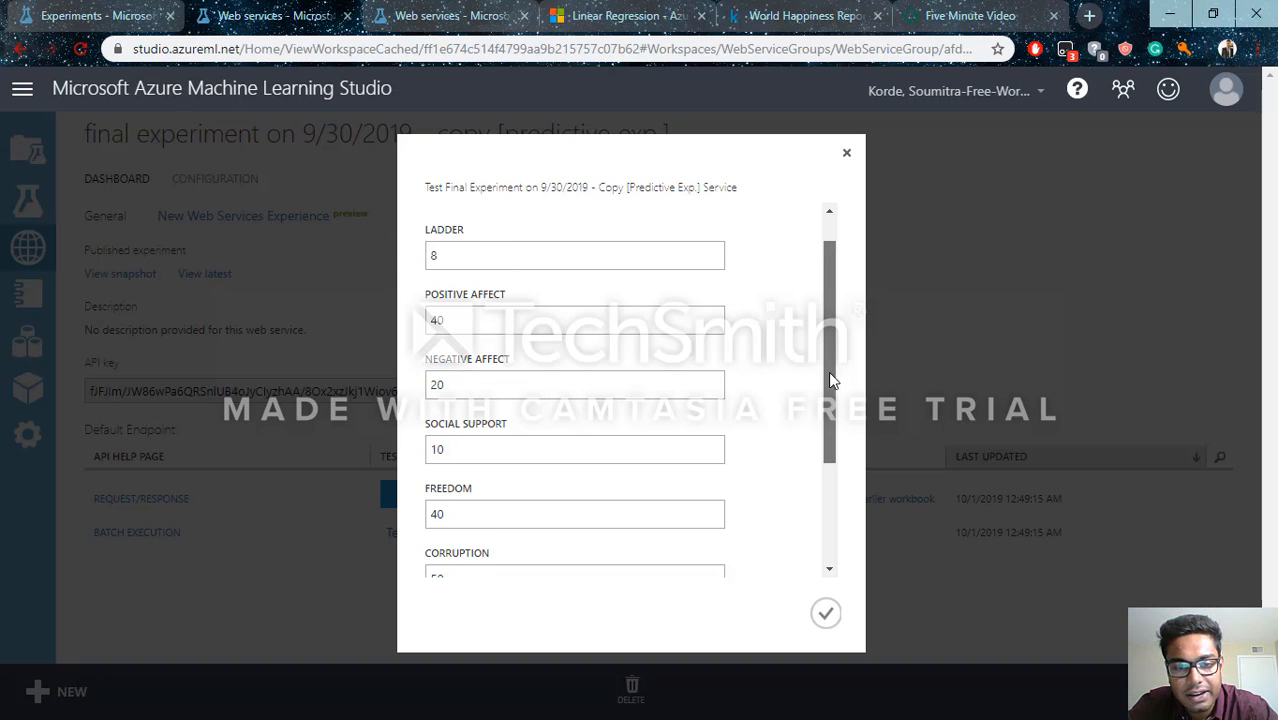
{"action": "left_click_drag", "start_coordinate": [828, 371], "coordinate": [818, 483]}
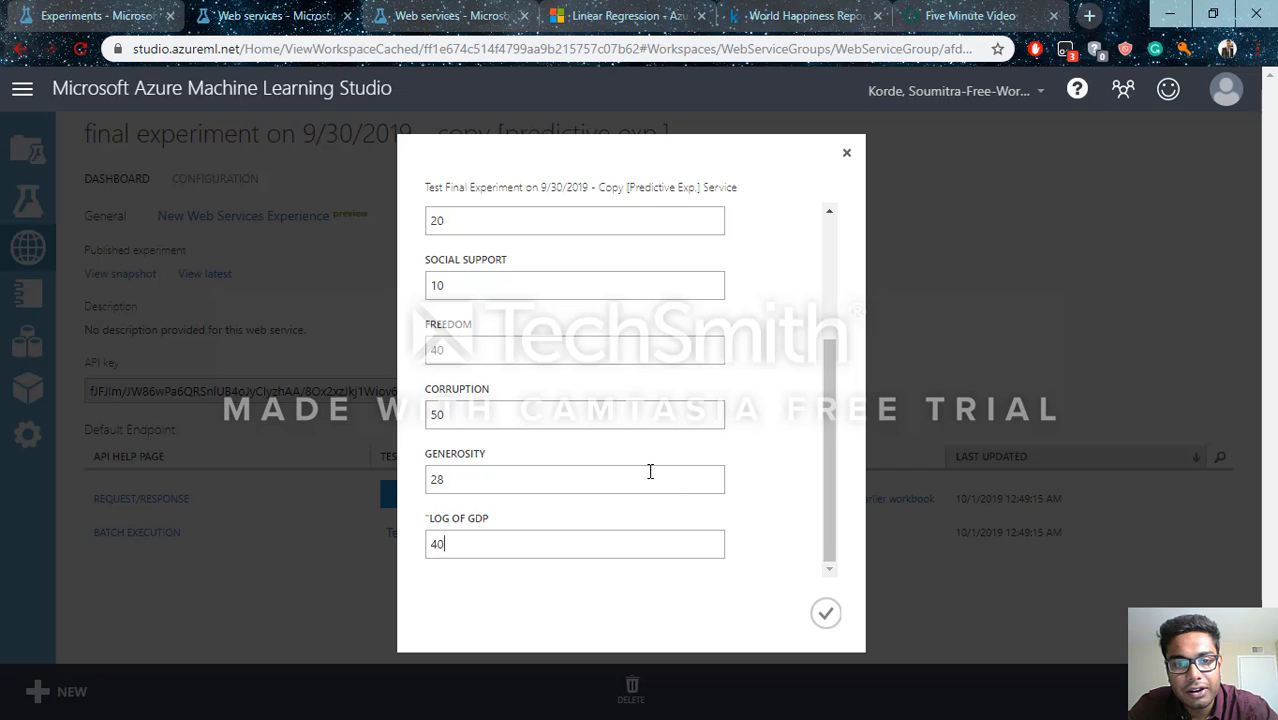
{"action": "left_click_drag", "start_coordinate": [842, 374], "coordinate": [849, 251]}
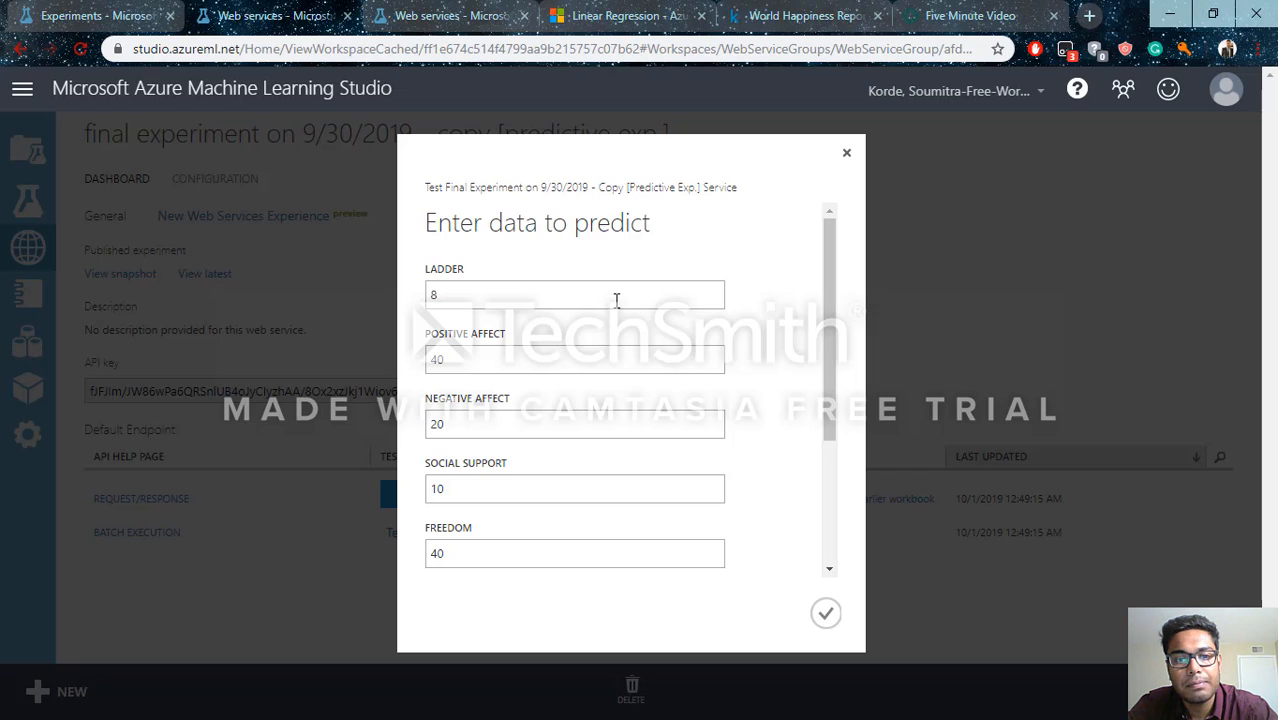
{"action": "left_click_drag", "start_coordinate": [826, 368], "coordinate": [803, 499]}
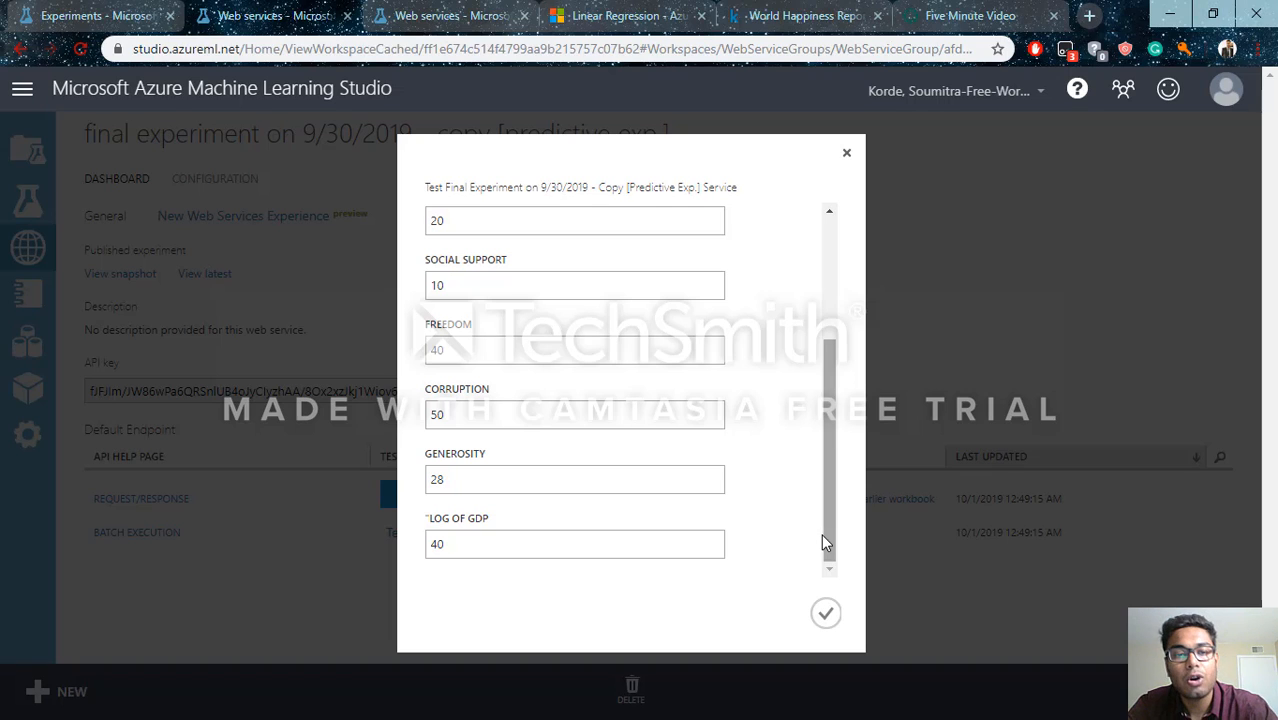
Submit the prediction test and examine the returned input values and scored label in the full result details
{"action": "left_click", "coordinate": [824, 614]}
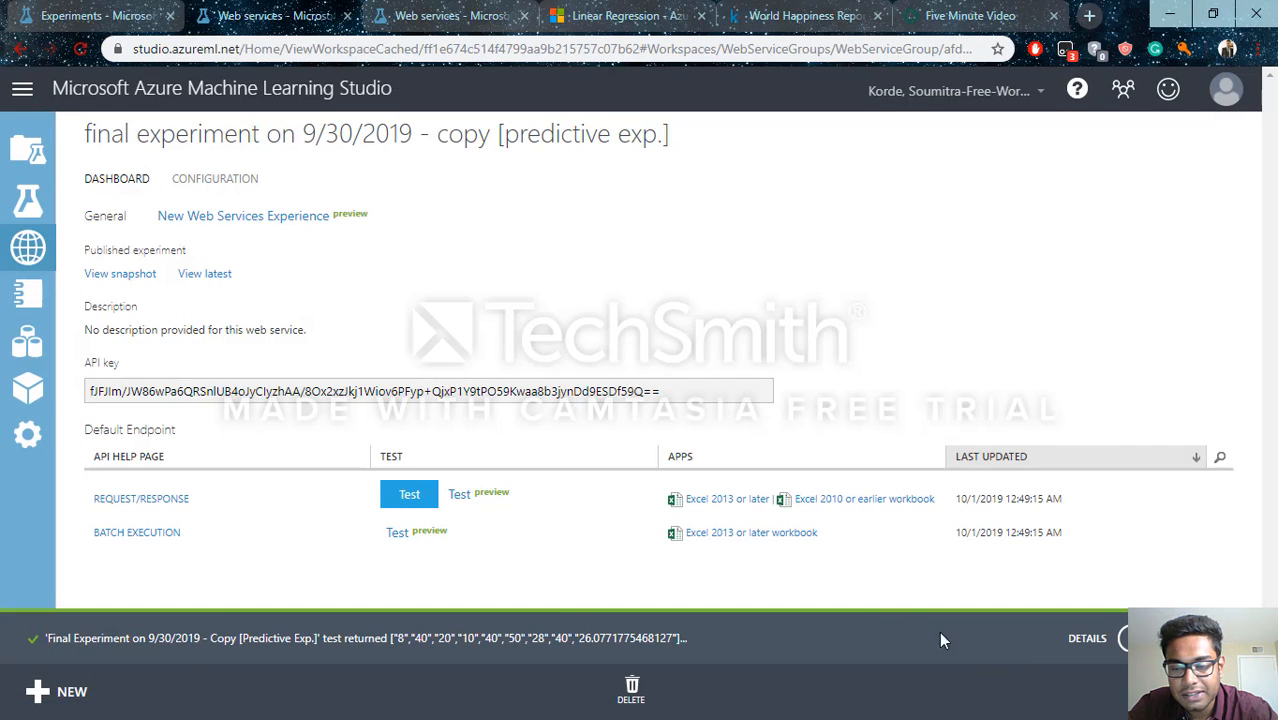
{"action": "left_click", "coordinate": [1088, 638]}
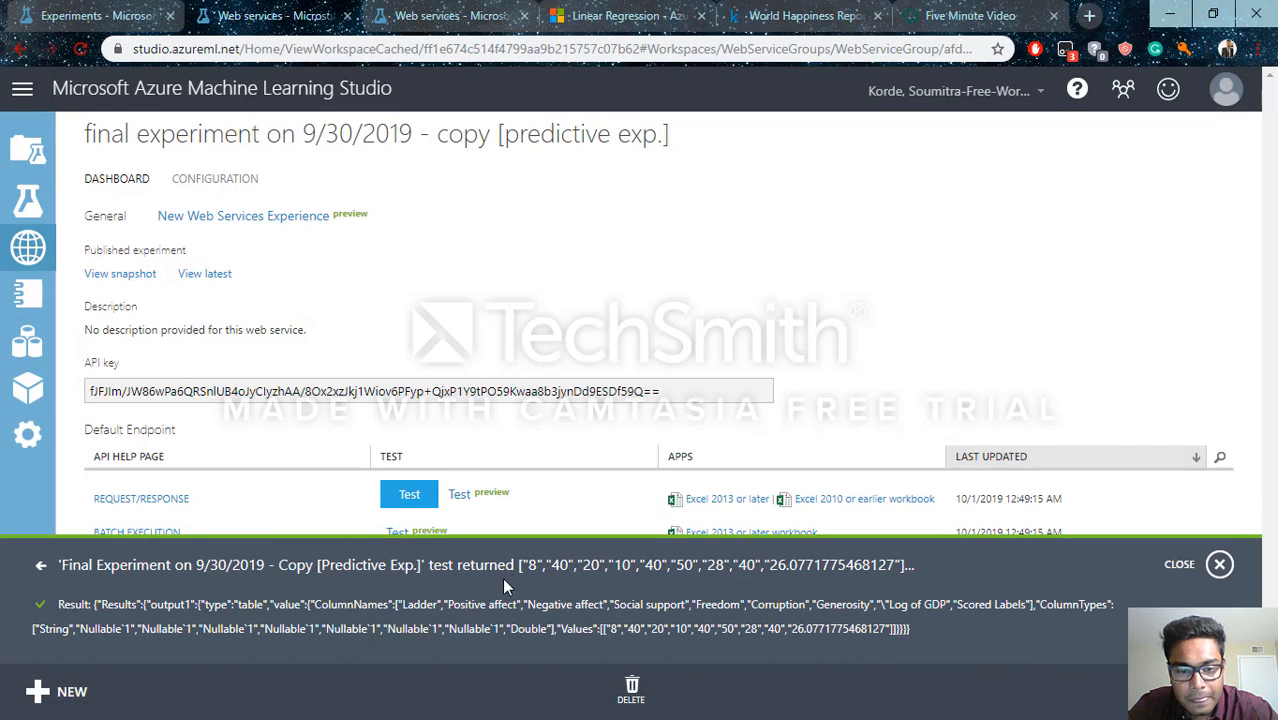
{"action": "left_click_drag", "start_coordinate": [524, 565], "coordinate": [760, 588]}
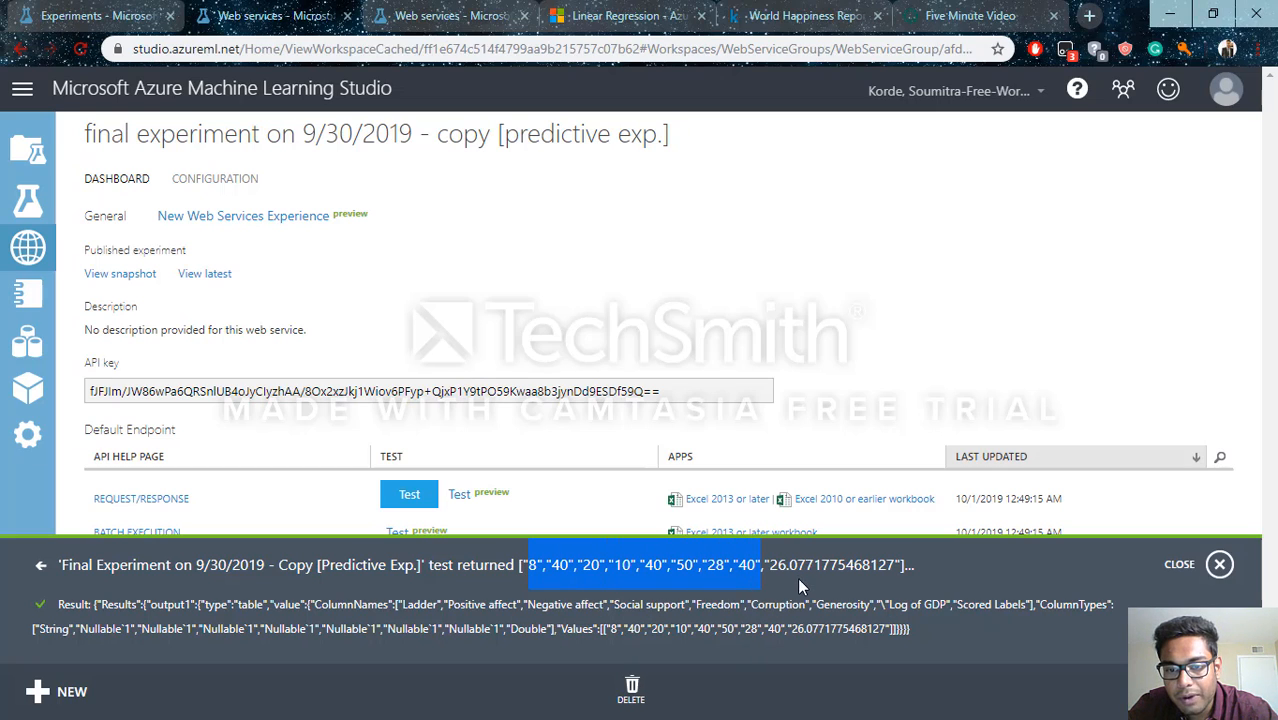
{"action": "left_click_drag", "start_coordinate": [771, 566], "coordinate": [895, 590]}
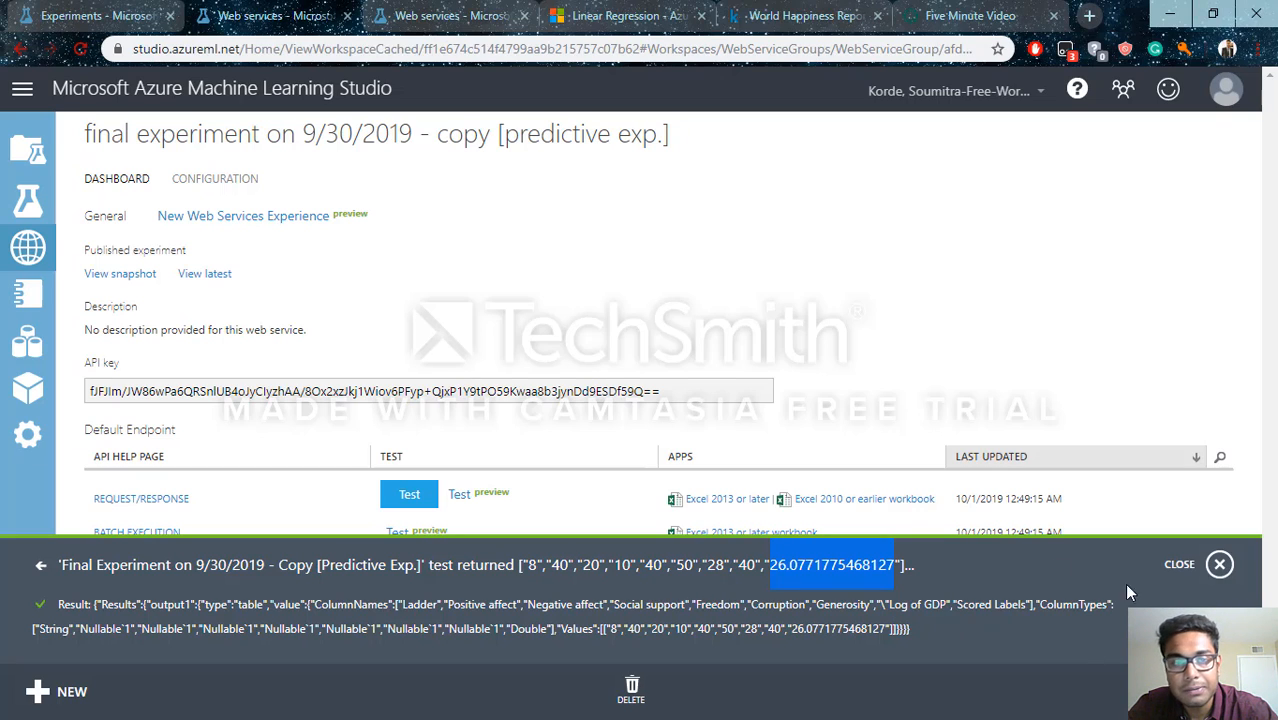
Switch to the second prepared web service test form, review its inputs from Ladder to Log of GDP and submit it
{"action": "left_click", "coordinate": [440, 25]}
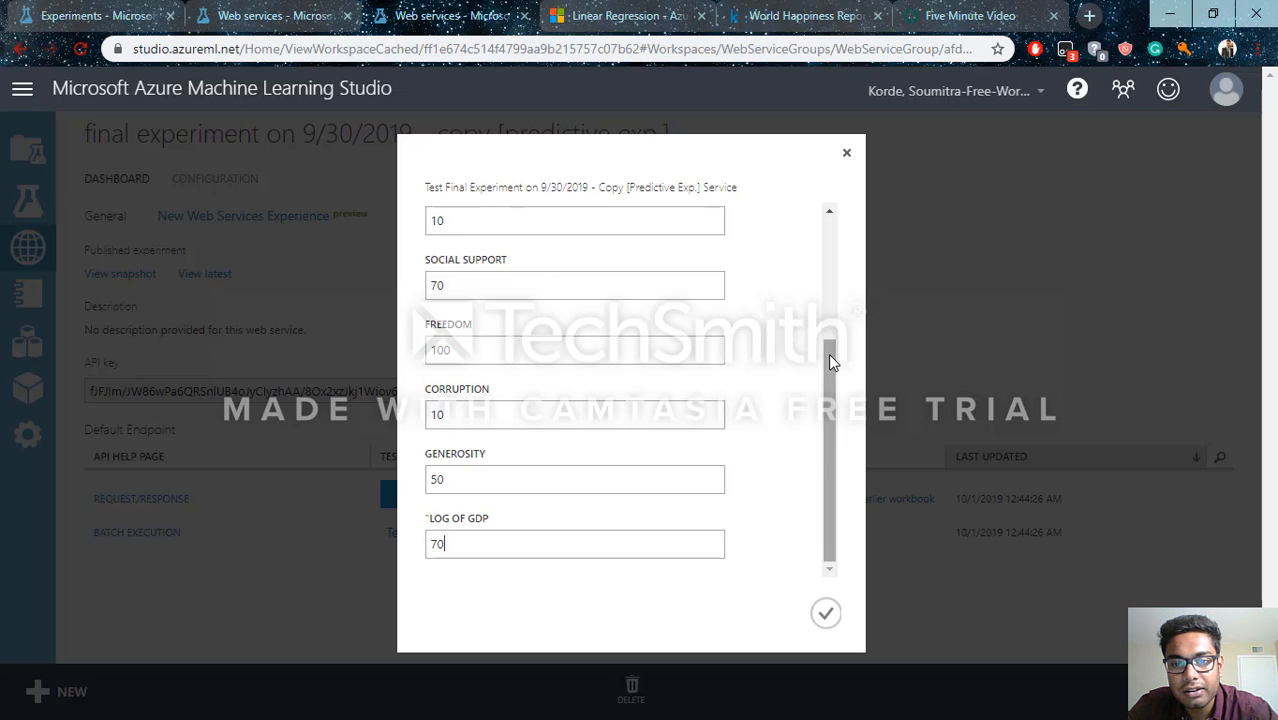
{"action": "left_click_drag", "start_coordinate": [828, 353], "coordinate": [784, 253]}
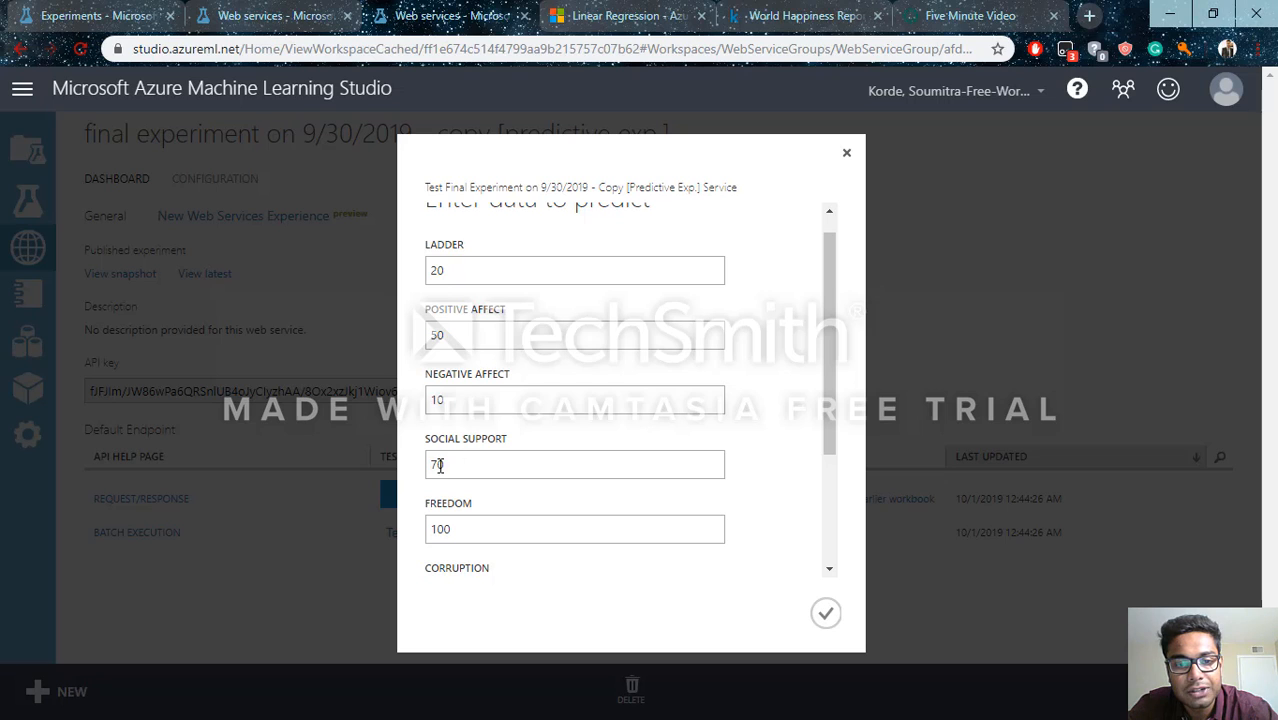
{"action": "left_click_drag", "start_coordinate": [829, 375], "coordinate": [830, 505]}
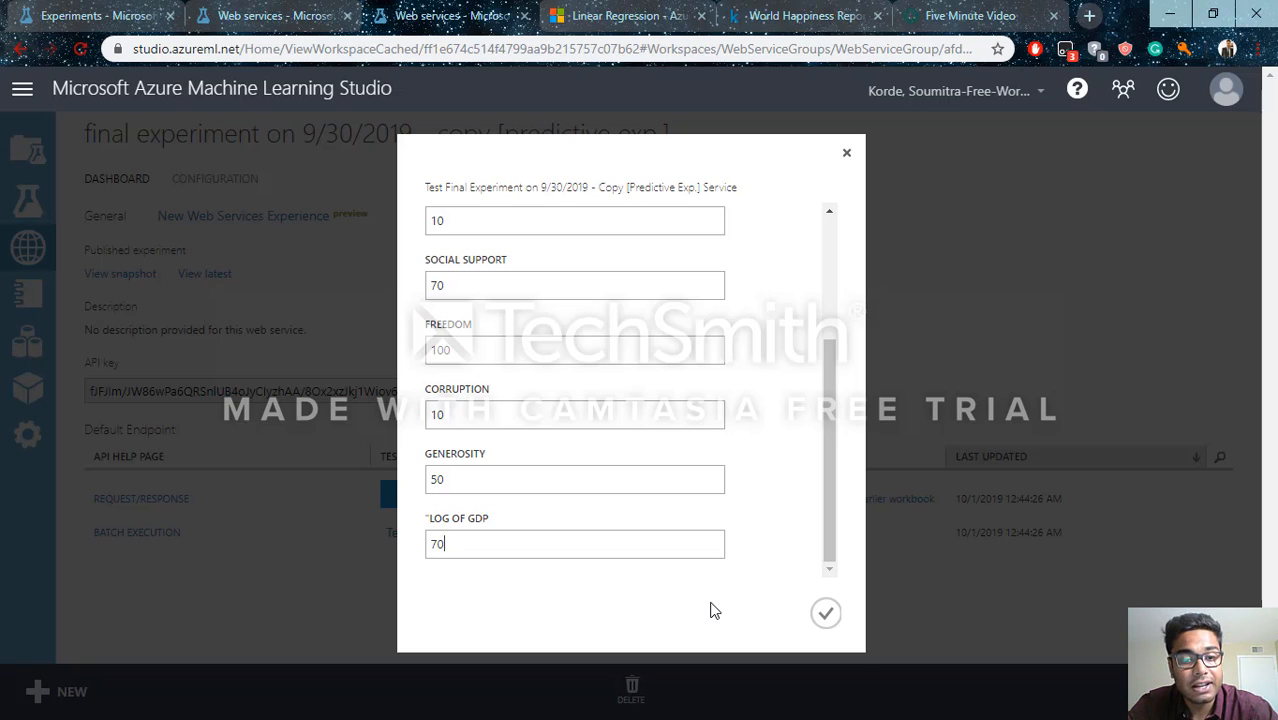
{"action": "left_click", "coordinate": [821, 616]}
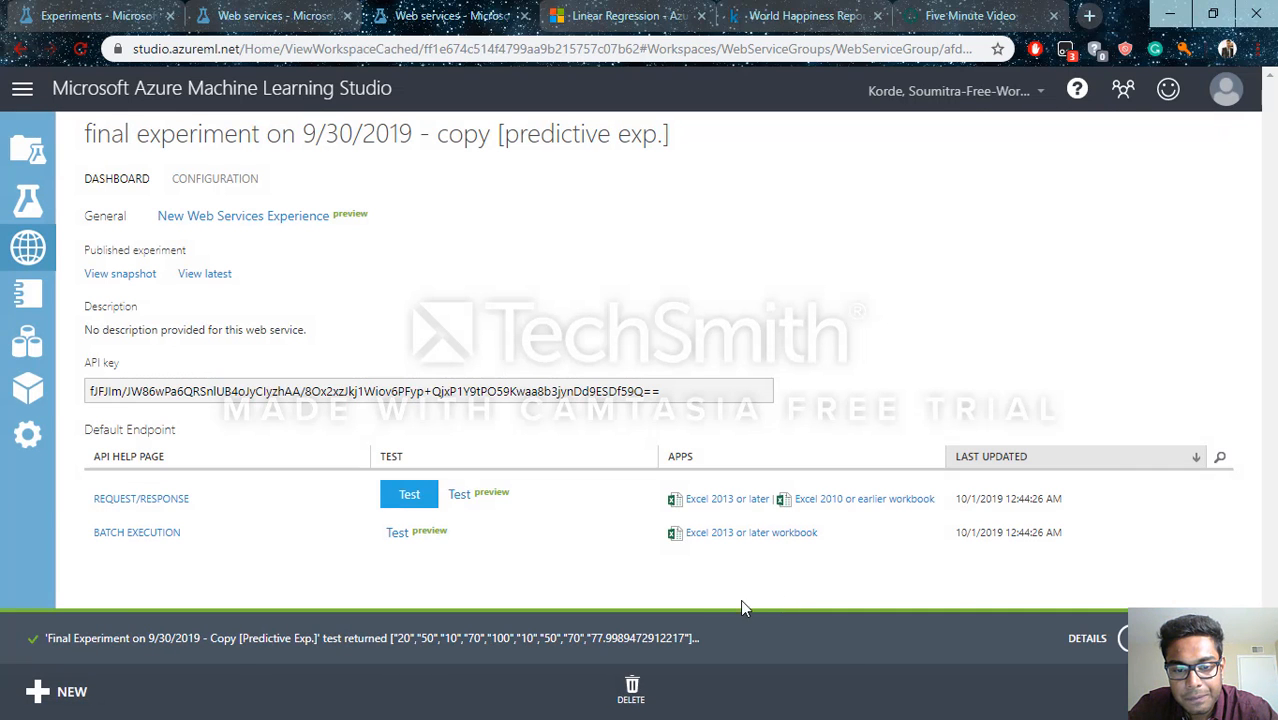
Open the second test's result details and highlight its returned inputs and scored label for review
{"action": "left_click", "coordinate": [1088, 637]}
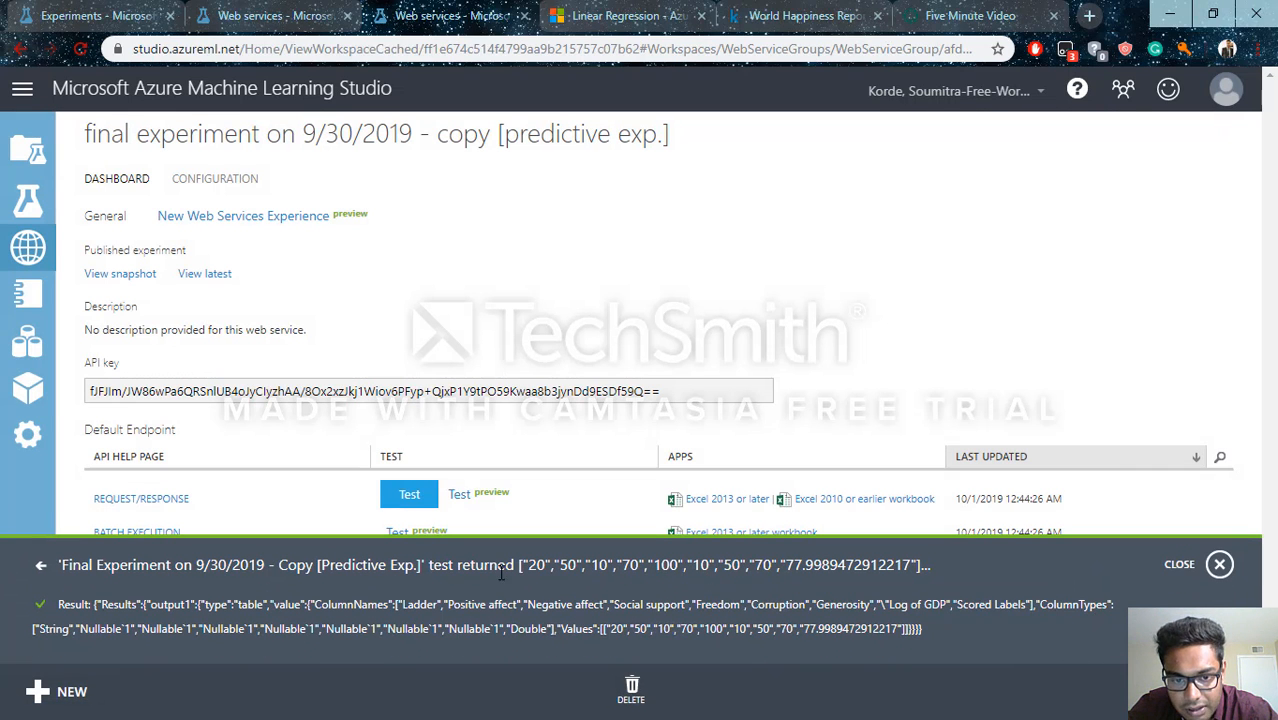
{"action": "left_click_drag", "start_coordinate": [528, 566], "coordinate": [914, 585]}
{"action": "left_click", "coordinate": [787, 585]}
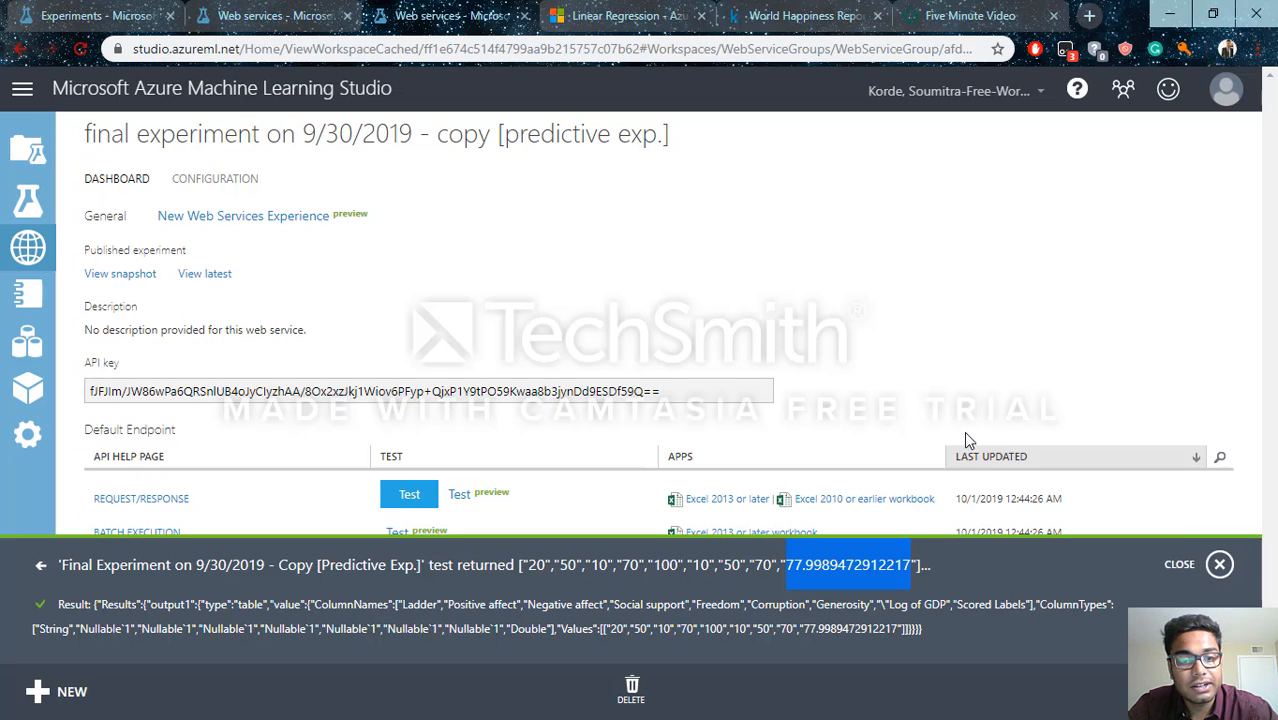
{"action": "left_click", "coordinate": [1007, 413]}
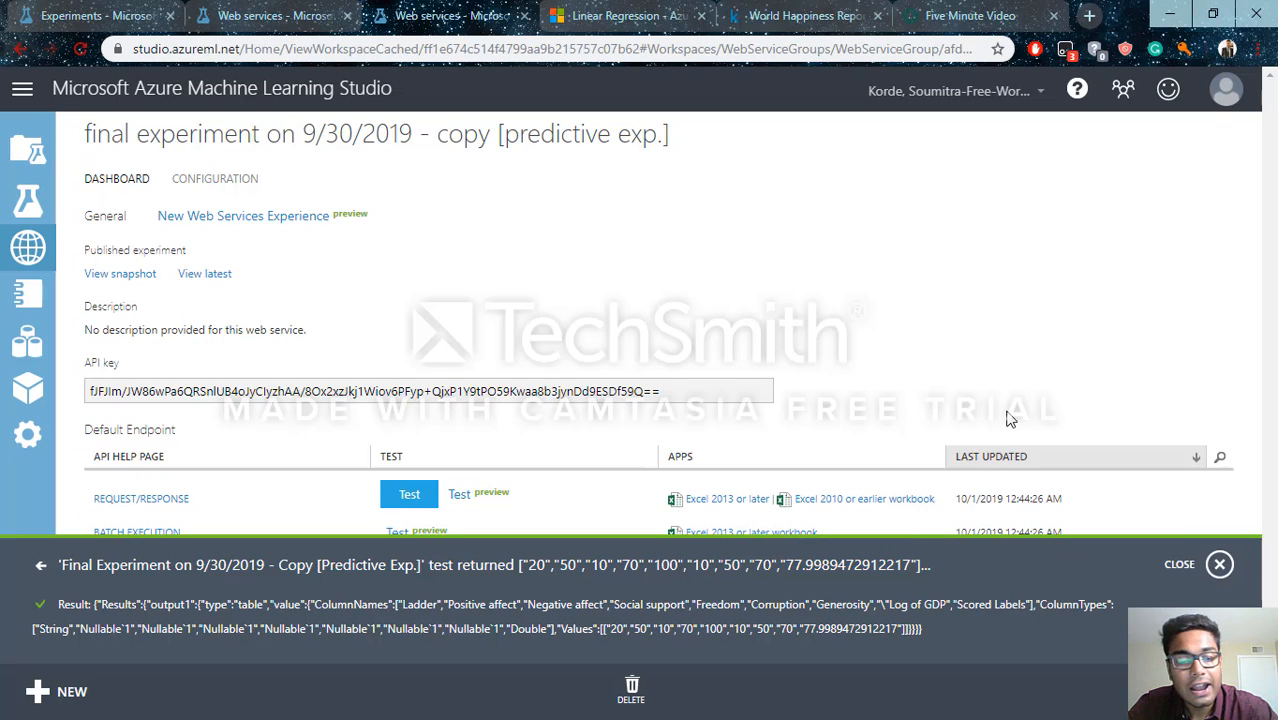